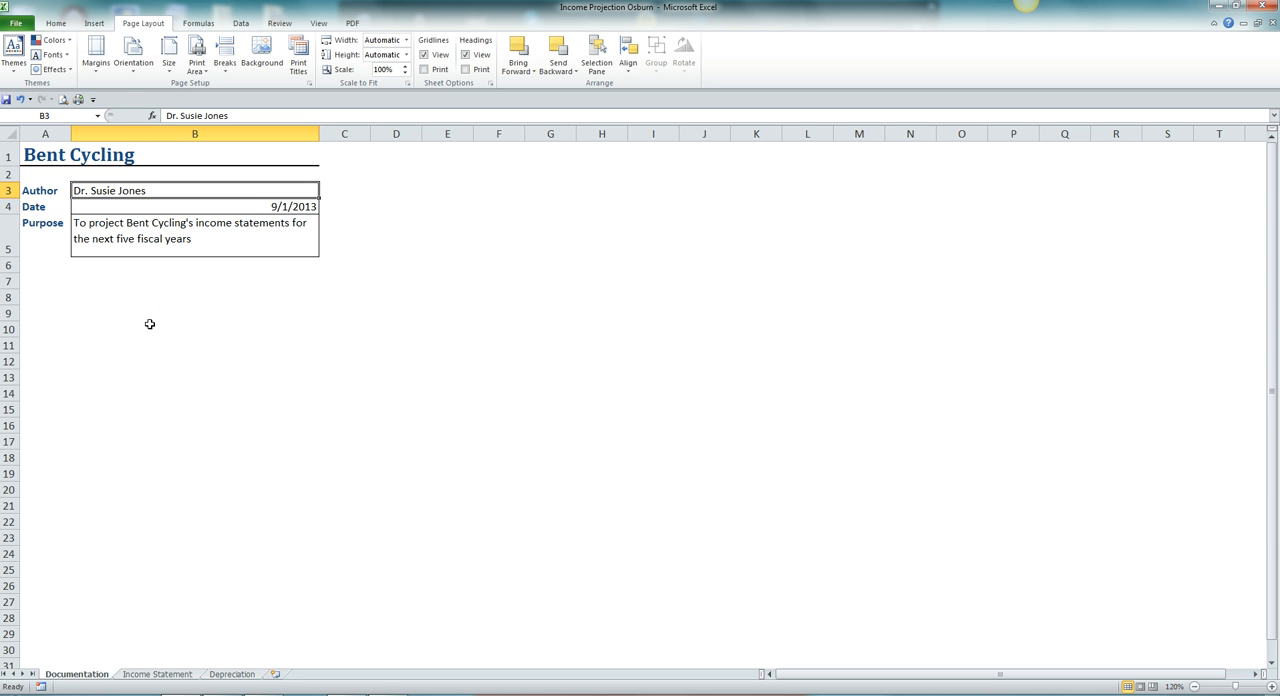
# On the Income Statement sheet, enter sales revenue of 1800000 for Year 1 (B6) and 3600000 for Year 5 (F6).
pyautogui.click(162, 675)
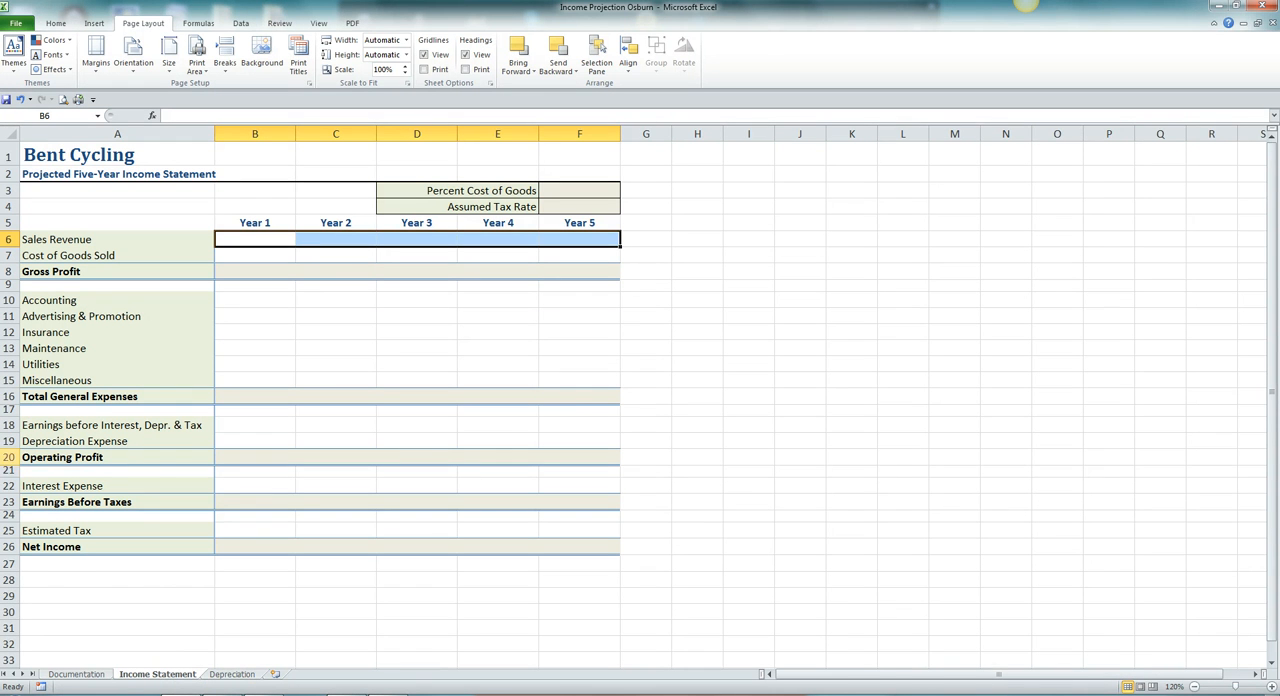
pyautogui.click(263, 241)
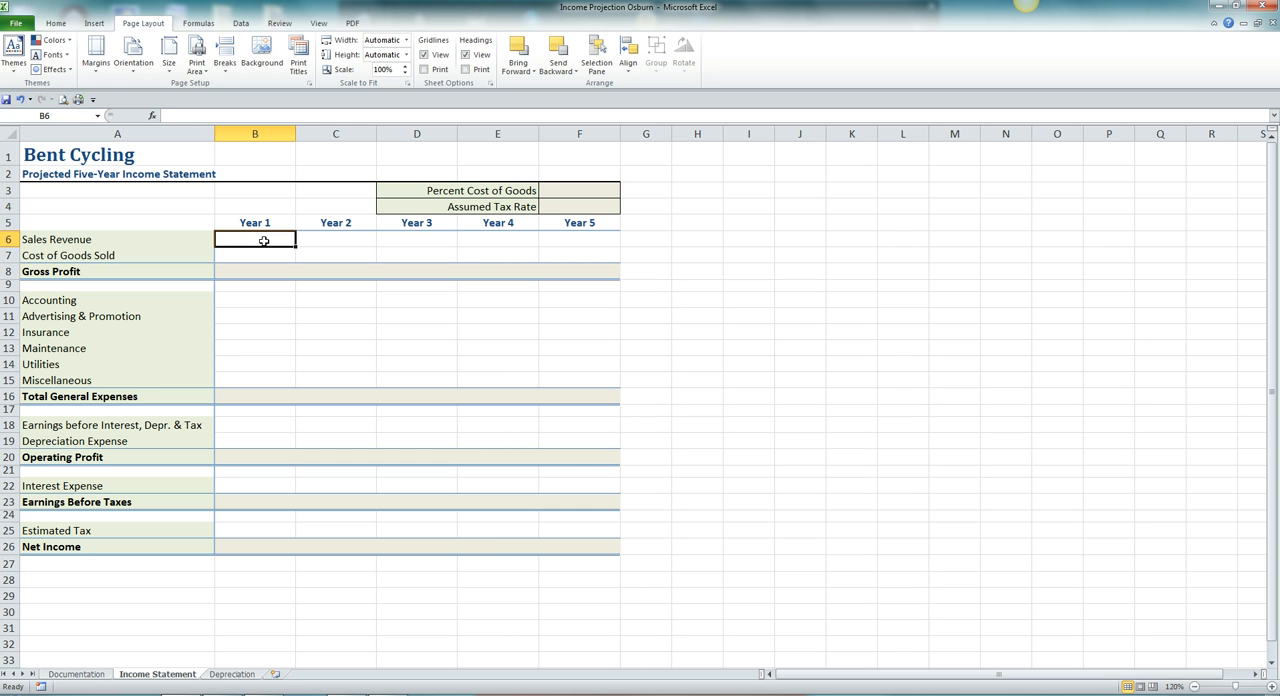
pyautogui.write('1800000')
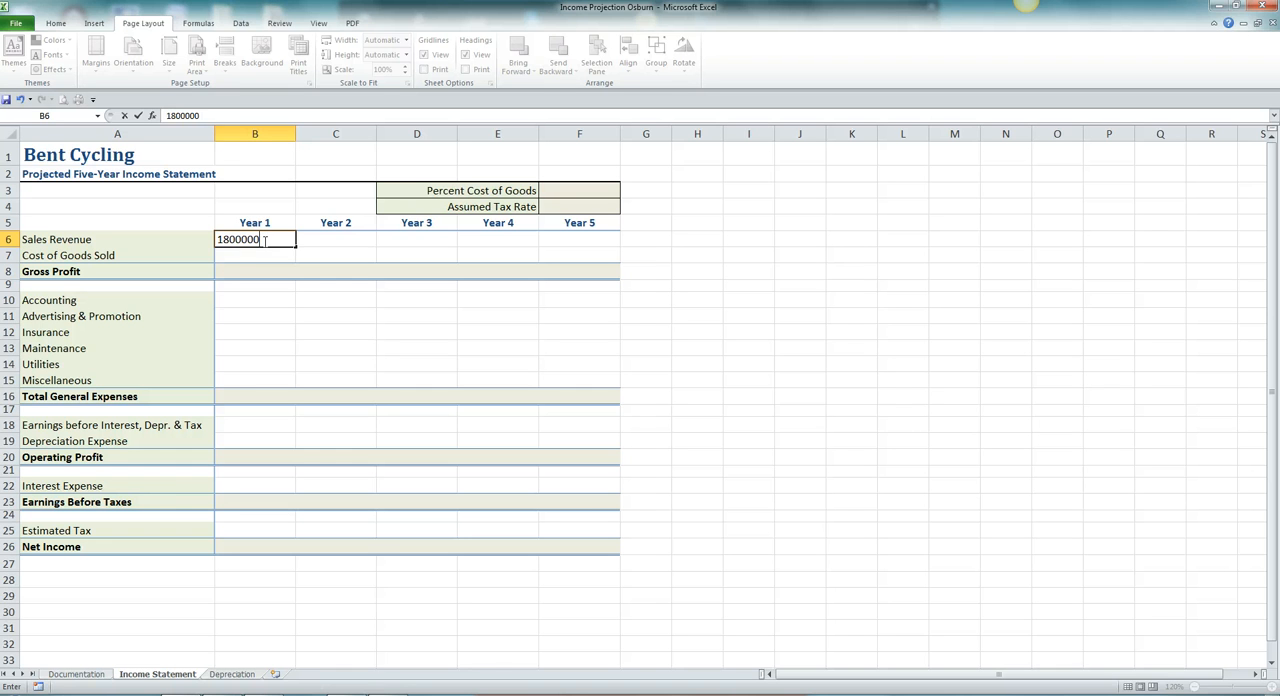
pyautogui.press('Tab')
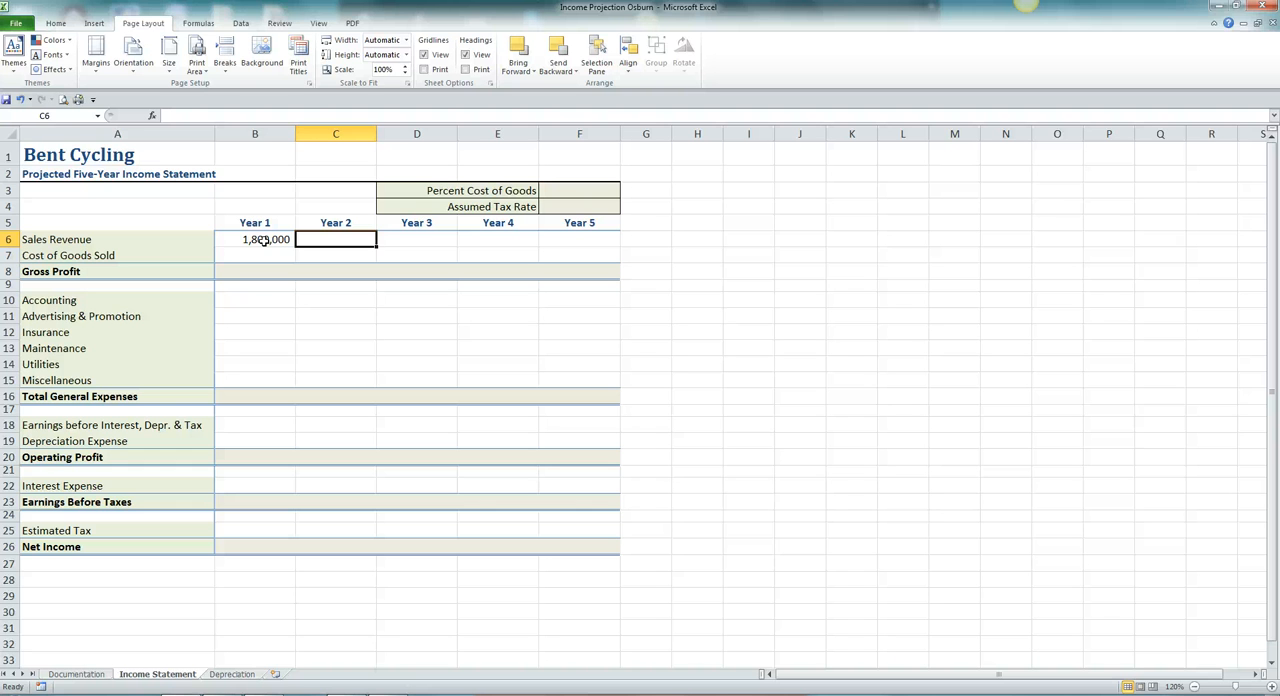
pyautogui.click(570, 239)
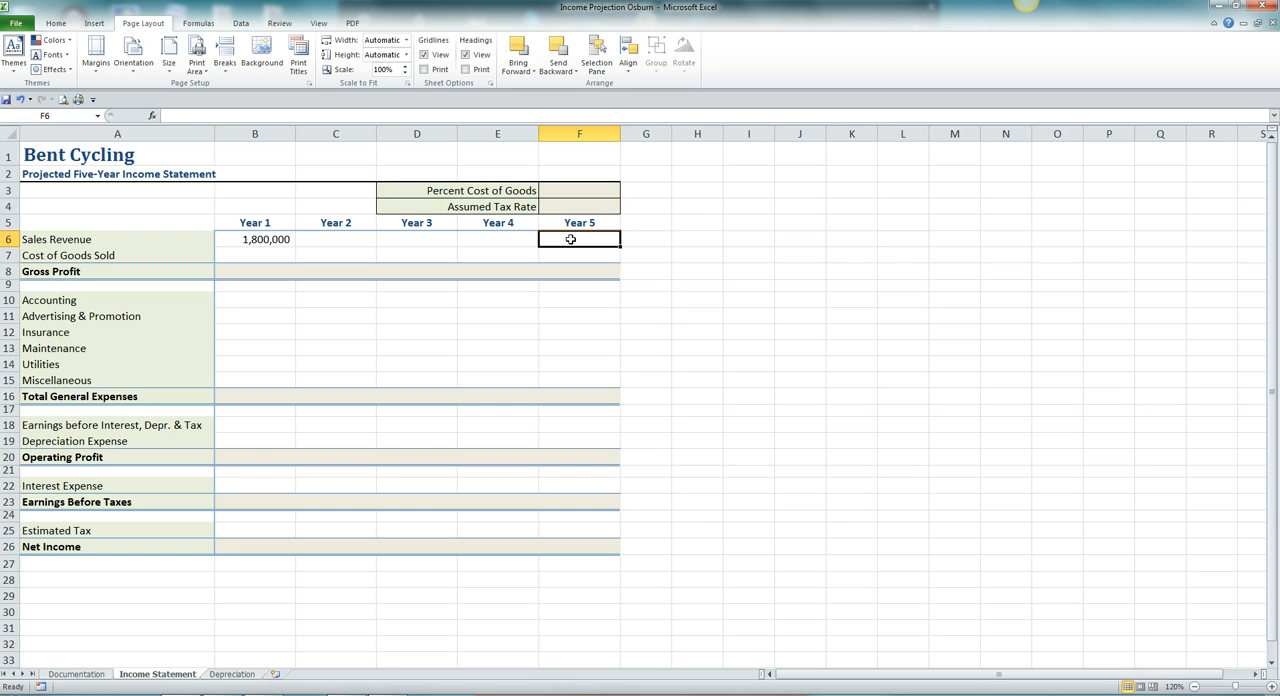
pyautogui.write('3600')
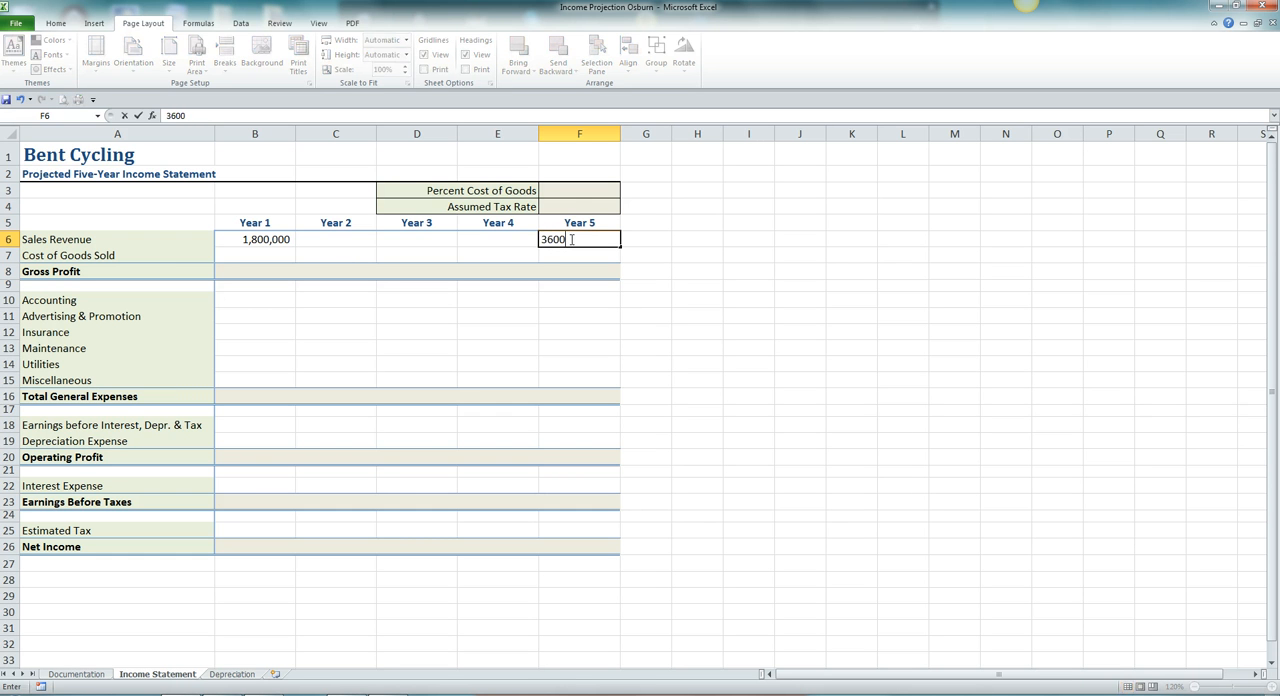
pyautogui.write('000')
pyautogui.press('Return')
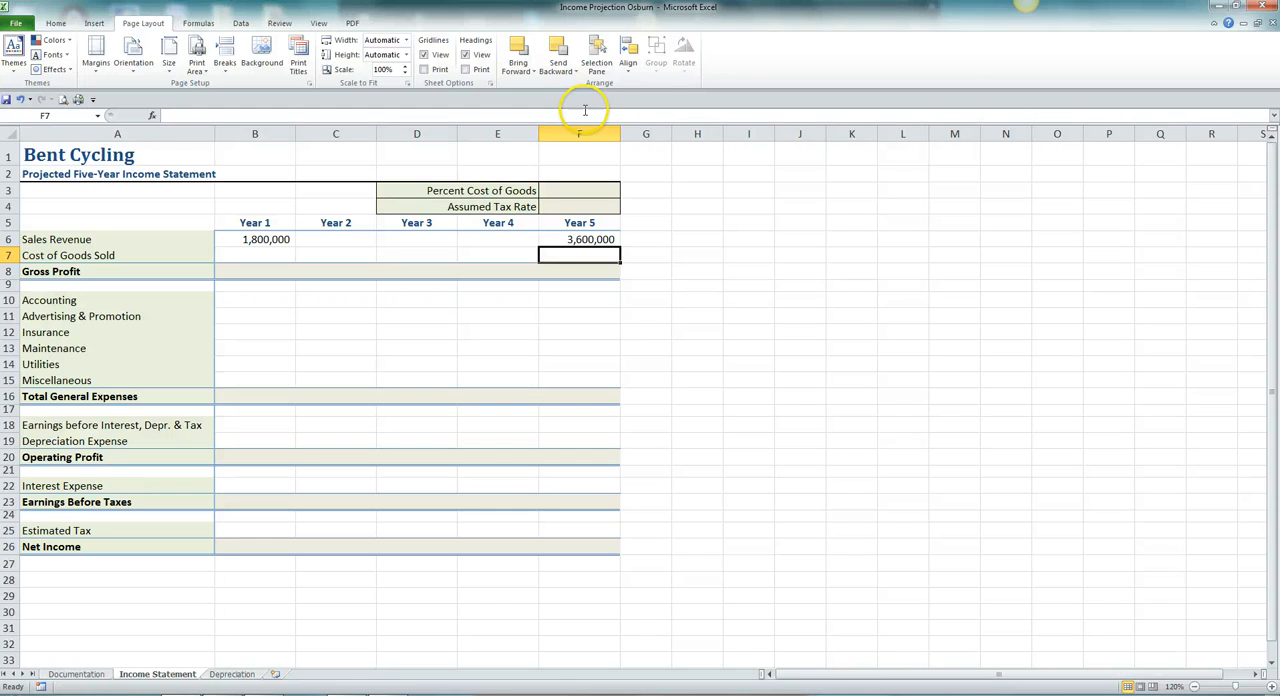
# Fill the sales revenue range B6:F6 with a linear series in rows, using the Trend option to interpolate Years 2 to 4.
pyautogui.moveTo(284, 238); pyautogui.dragTo(551, 233)
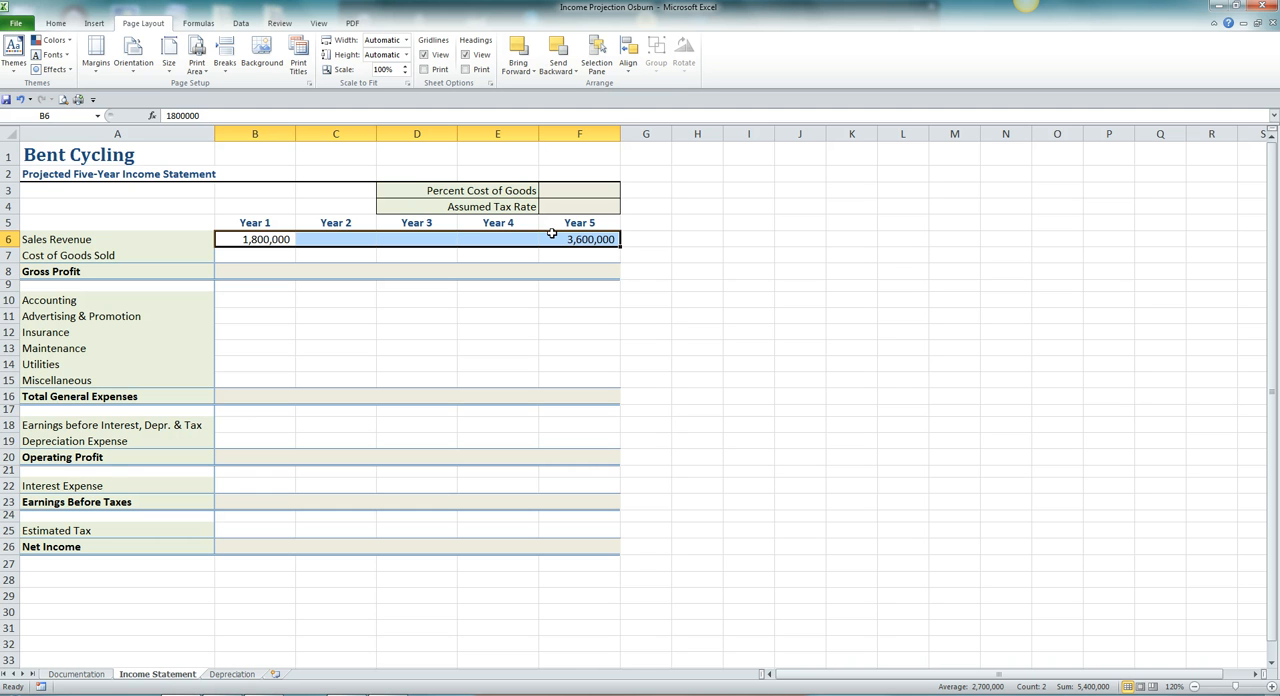
pyautogui.click(55, 23)
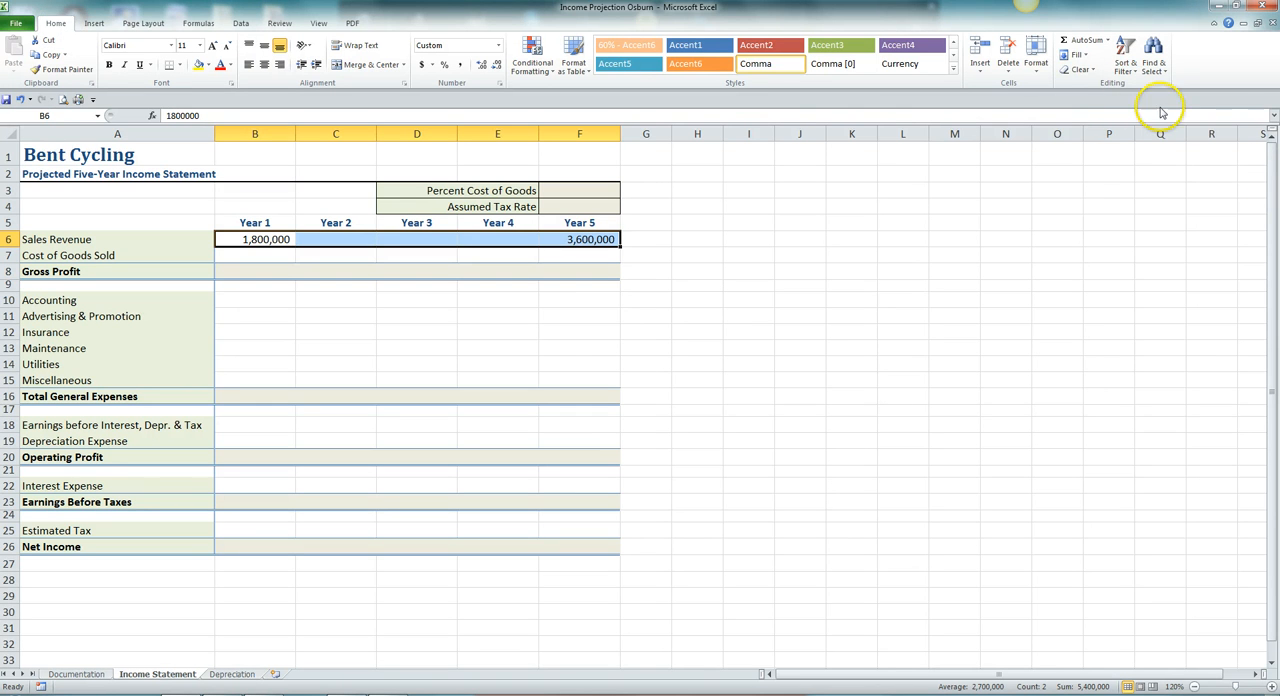
pyautogui.click(1086, 57)
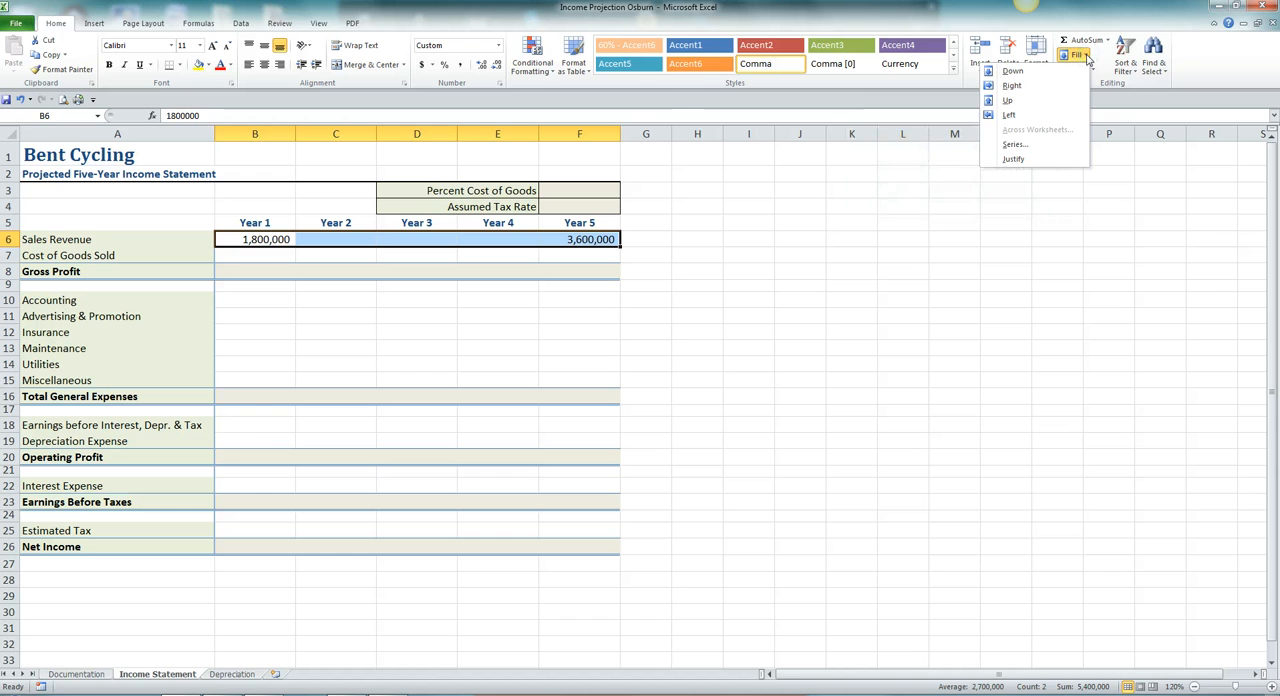
pyautogui.click(1025, 146)
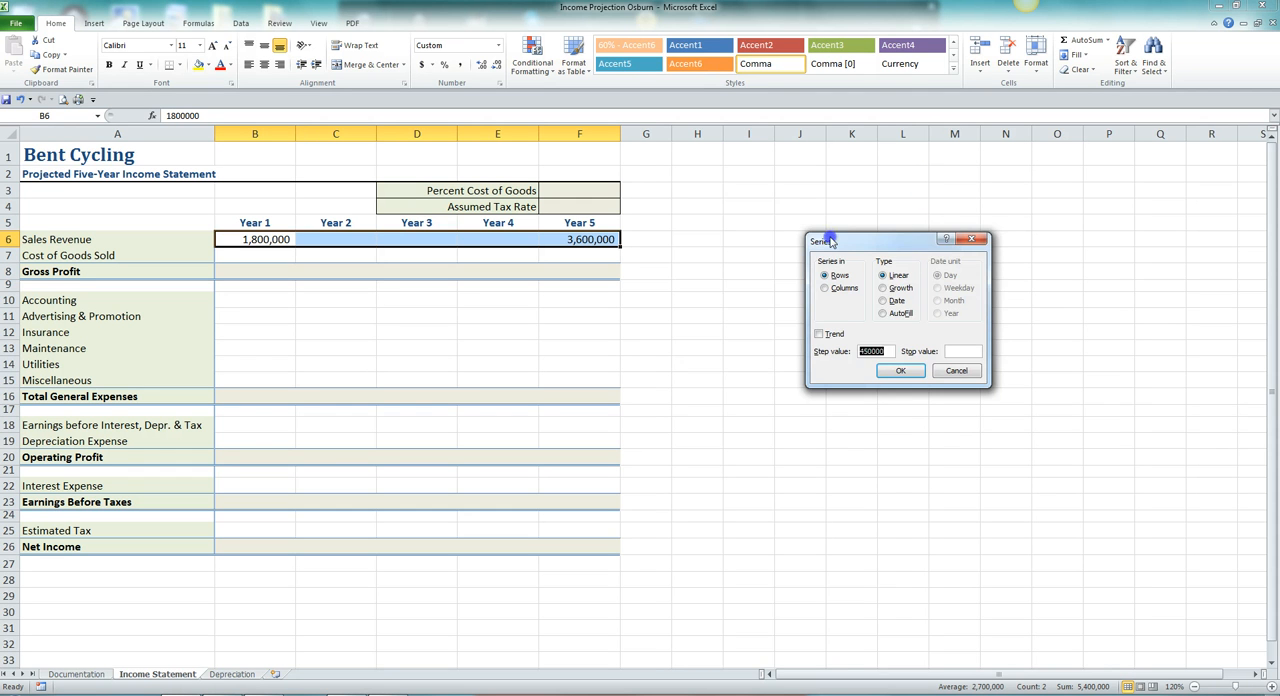
pyautogui.moveTo(921, 244); pyautogui.dragTo(750, 196)
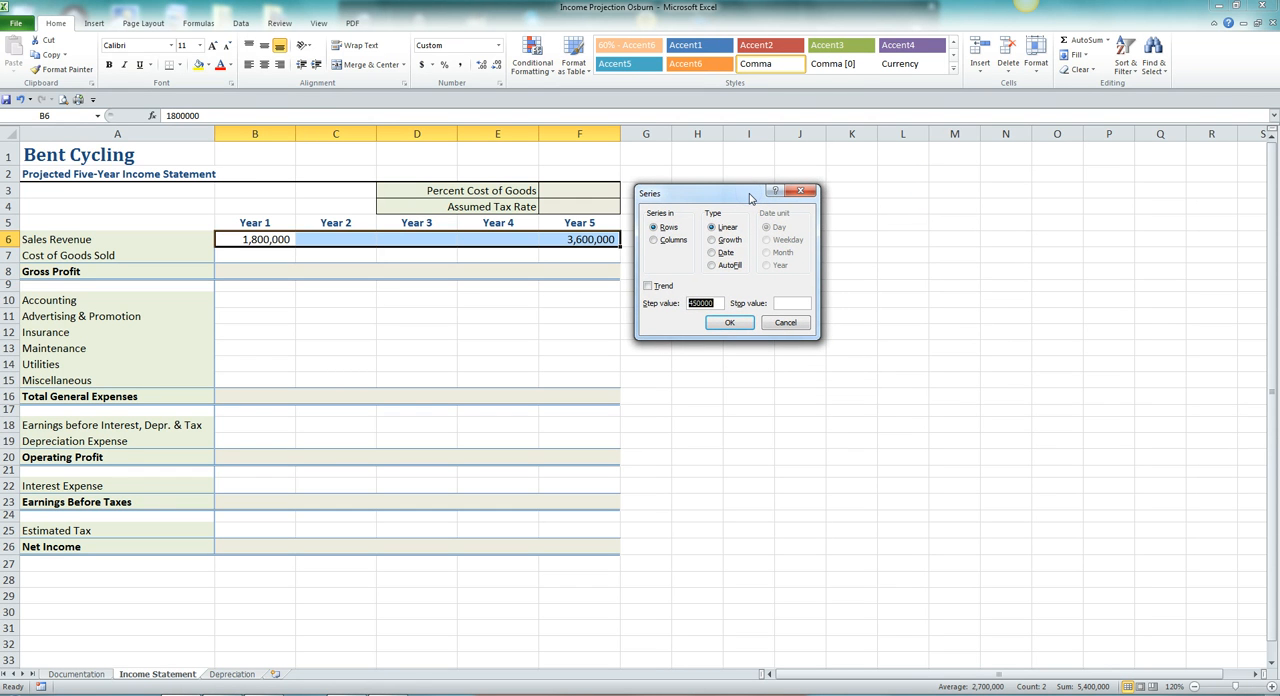
pyautogui.click(683, 232)
pyautogui.click(727, 234)
pyautogui.click(678, 289)
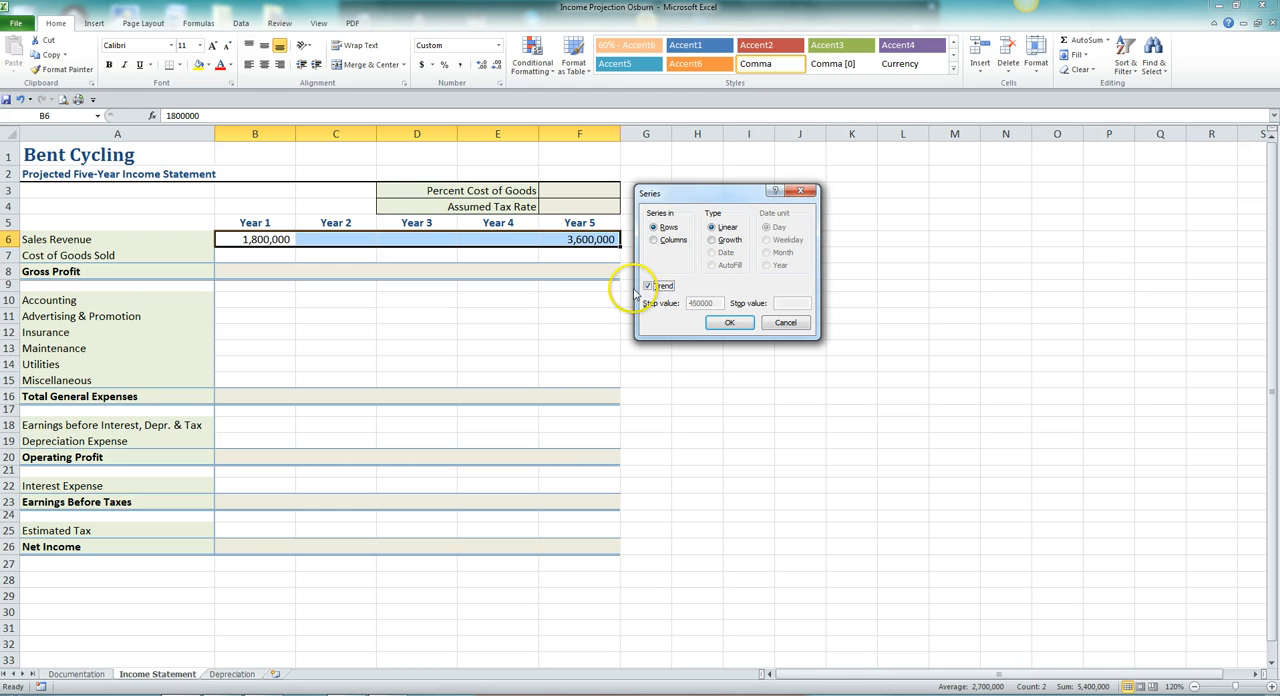
pyautogui.click(729, 323)
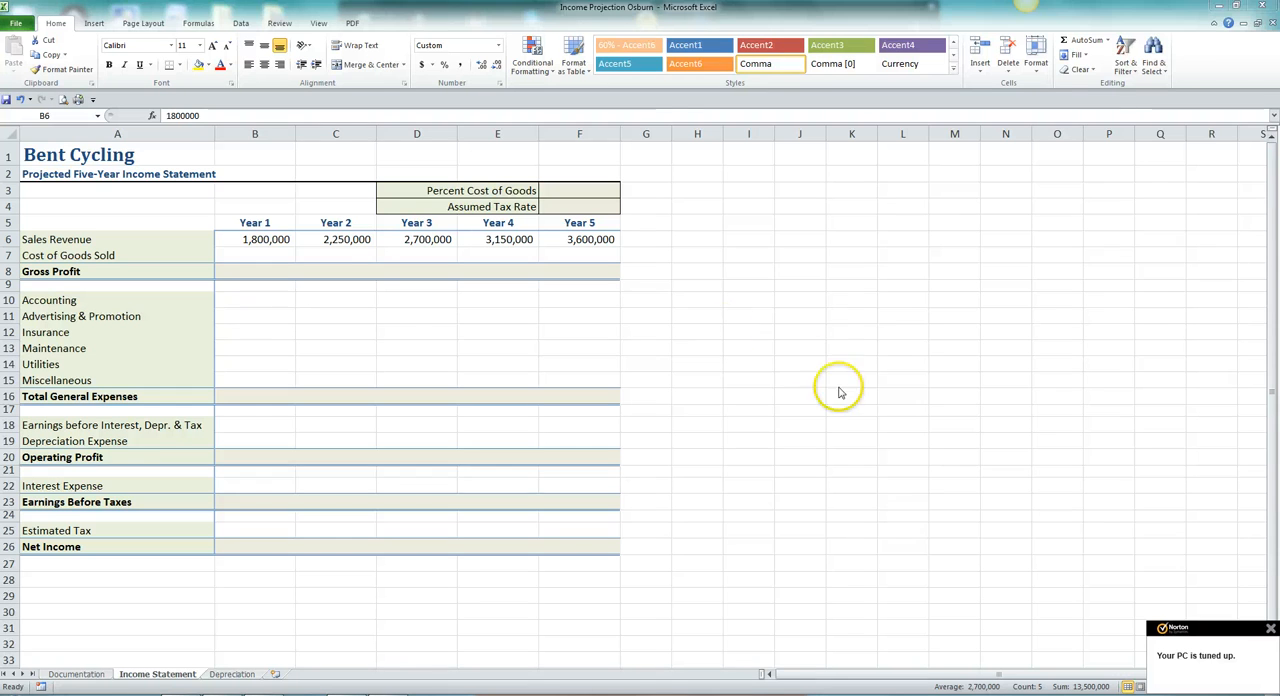
# Clear the interpolated sales revenue values for Years 2 to 4 in C6:E6.
pyautogui.click(336, 240)
pyautogui.moveTo(336, 240); pyautogui.dragTo(473, 239)
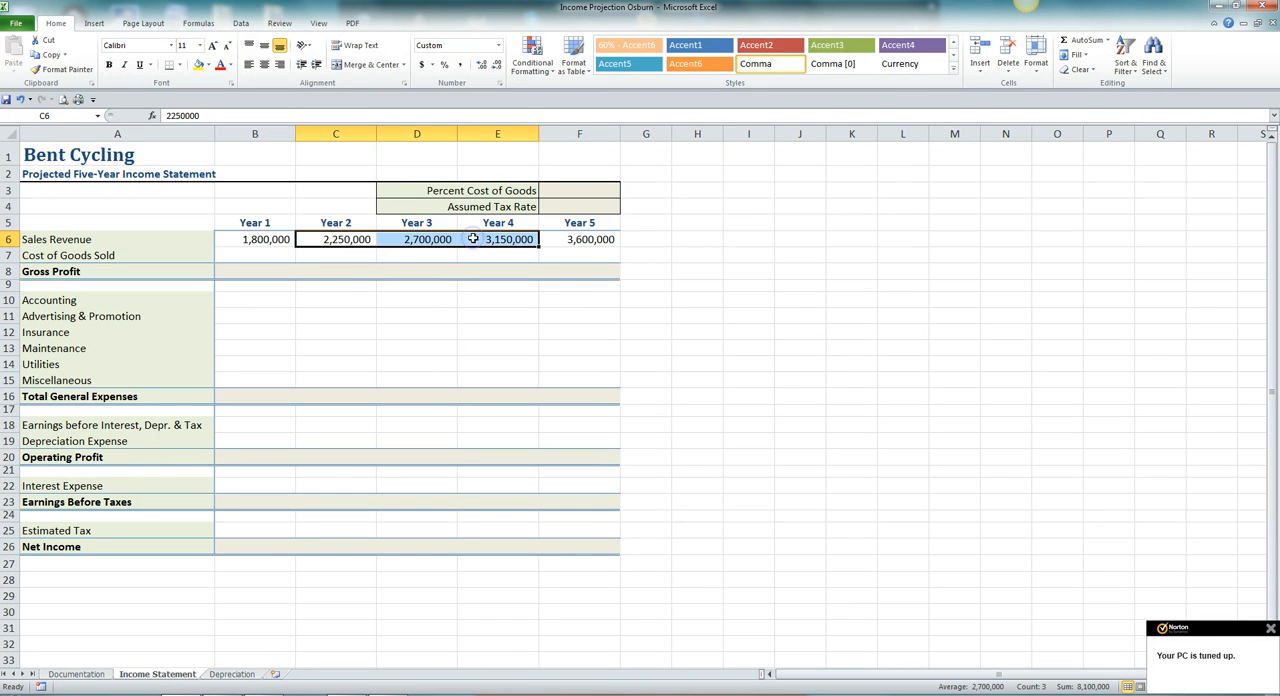
pyautogui.press('Delete')
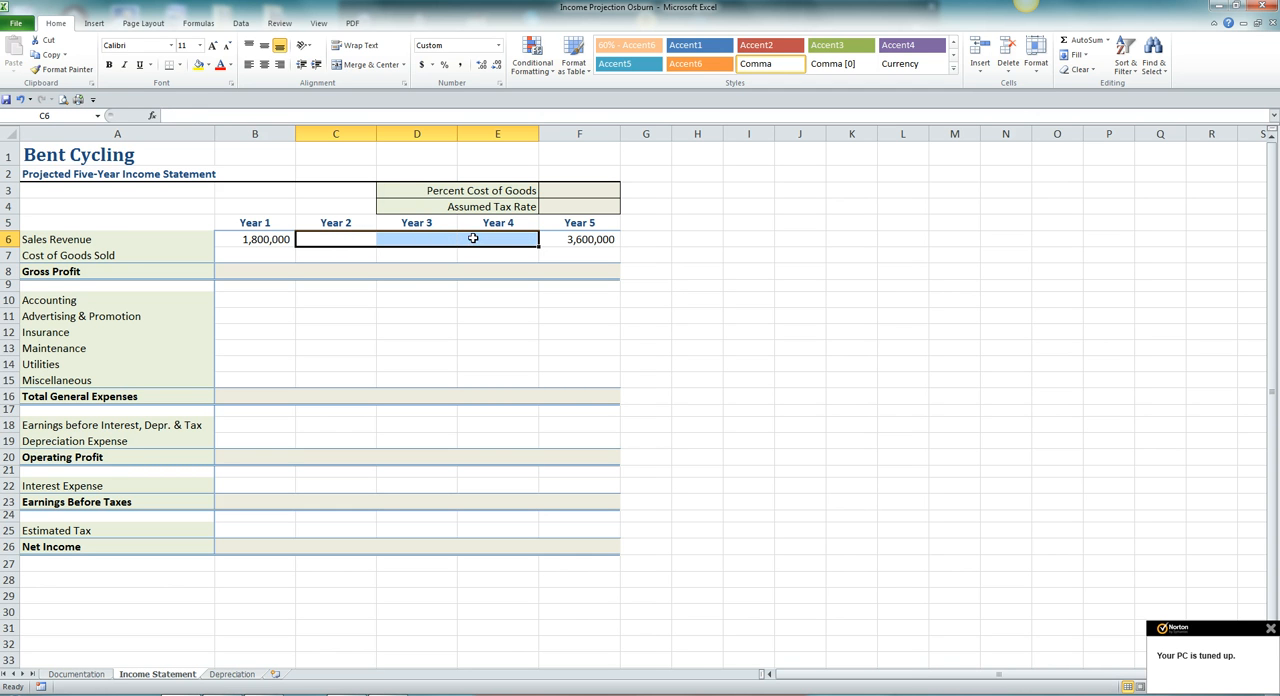
pyautogui.click(428, 288)
# Fill the sales revenue range B6:F6 with a growth series in rows, using the Trend option between the Year 1 and Year 5 values.
pyautogui.click(262, 240)
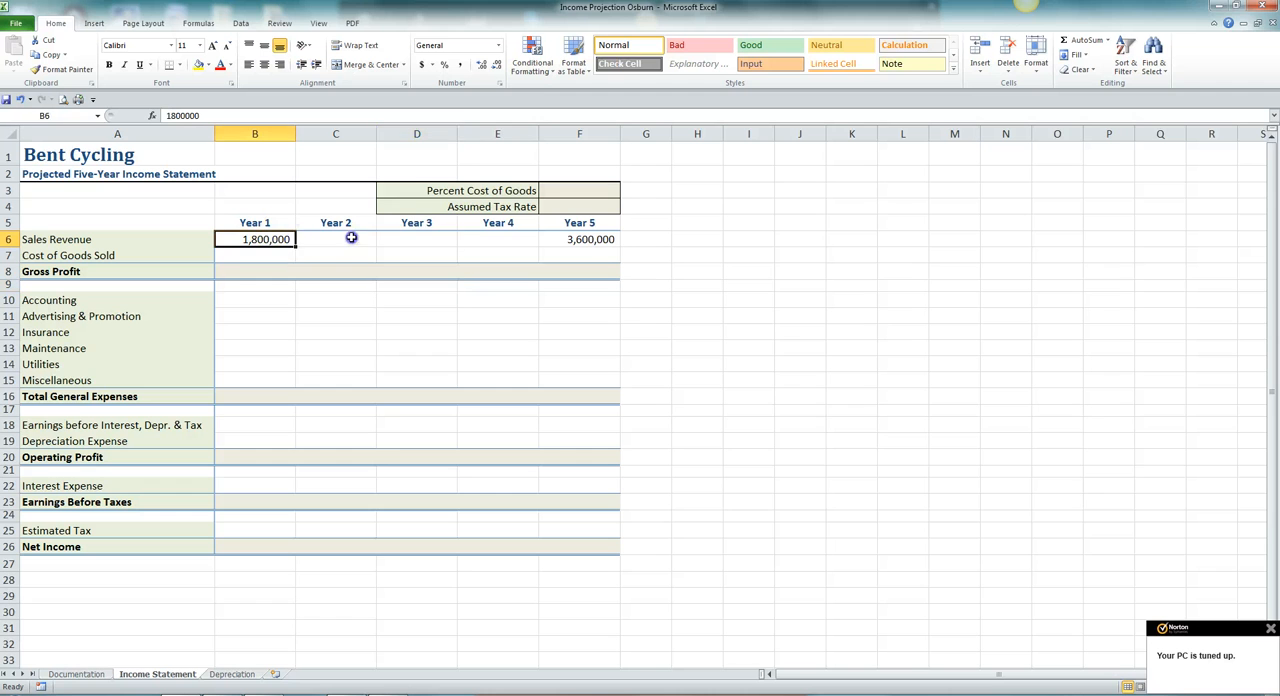
pyautogui.moveTo(351, 238); pyautogui.dragTo(567, 236)
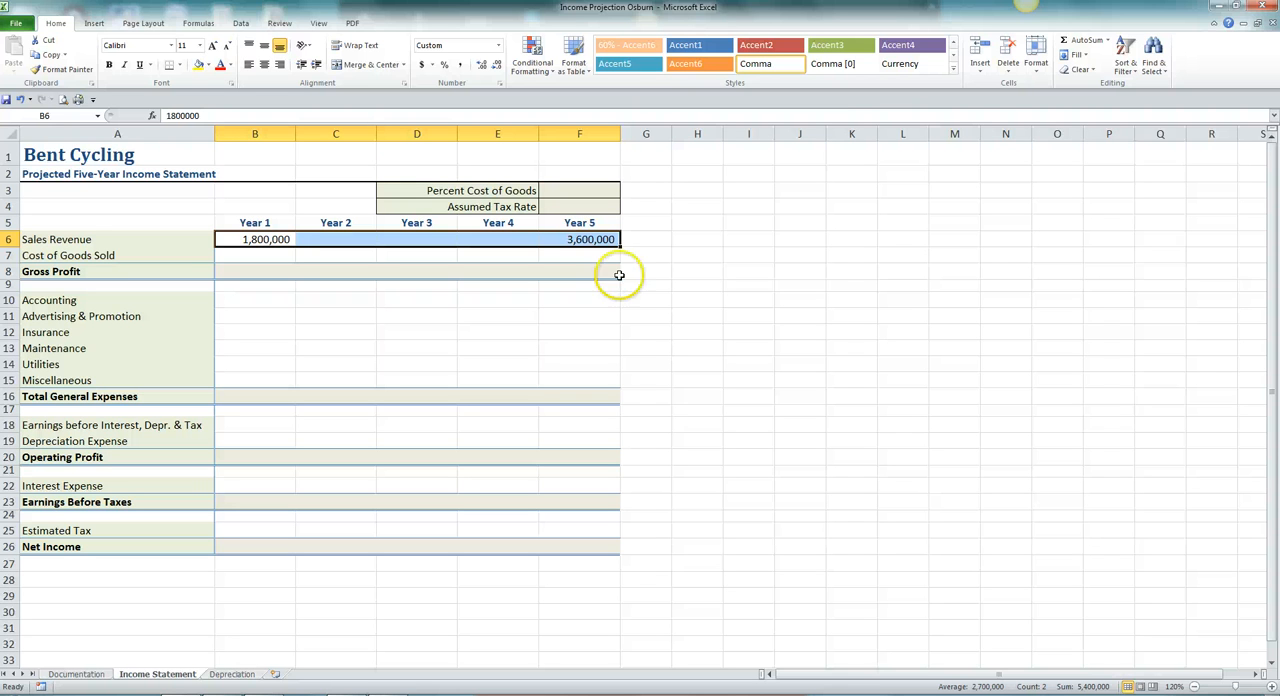
pyautogui.click(1086, 57)
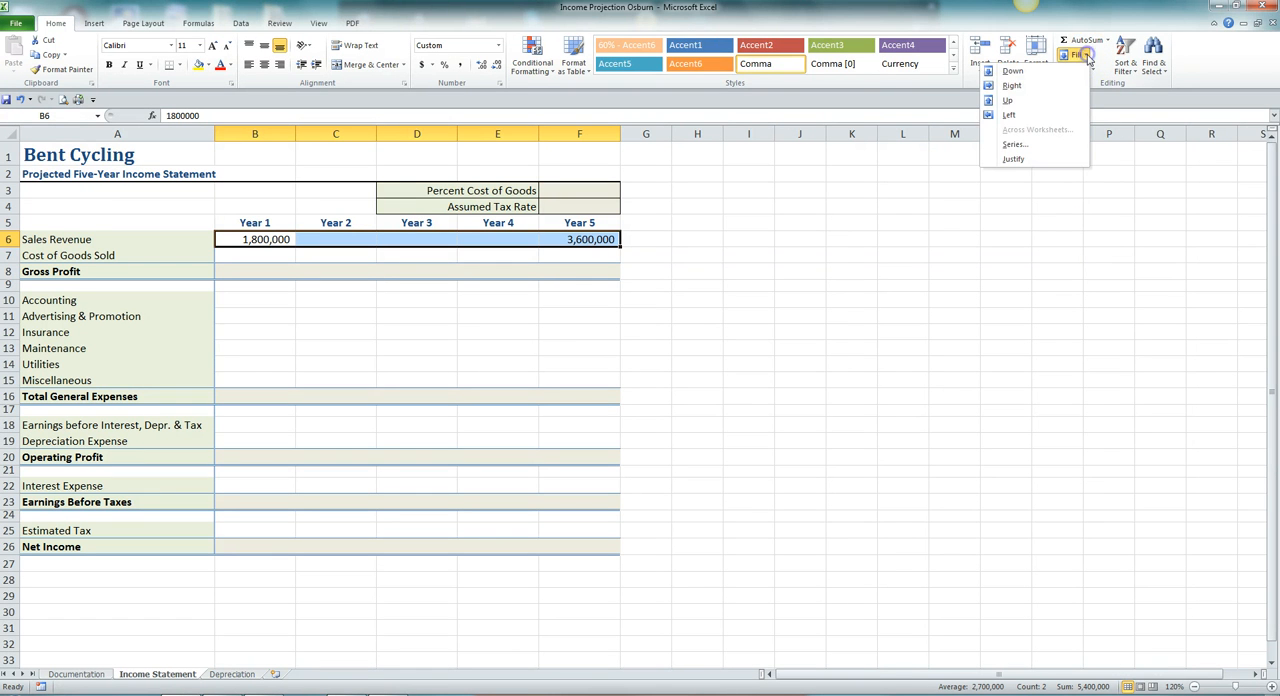
pyautogui.click(1024, 146)
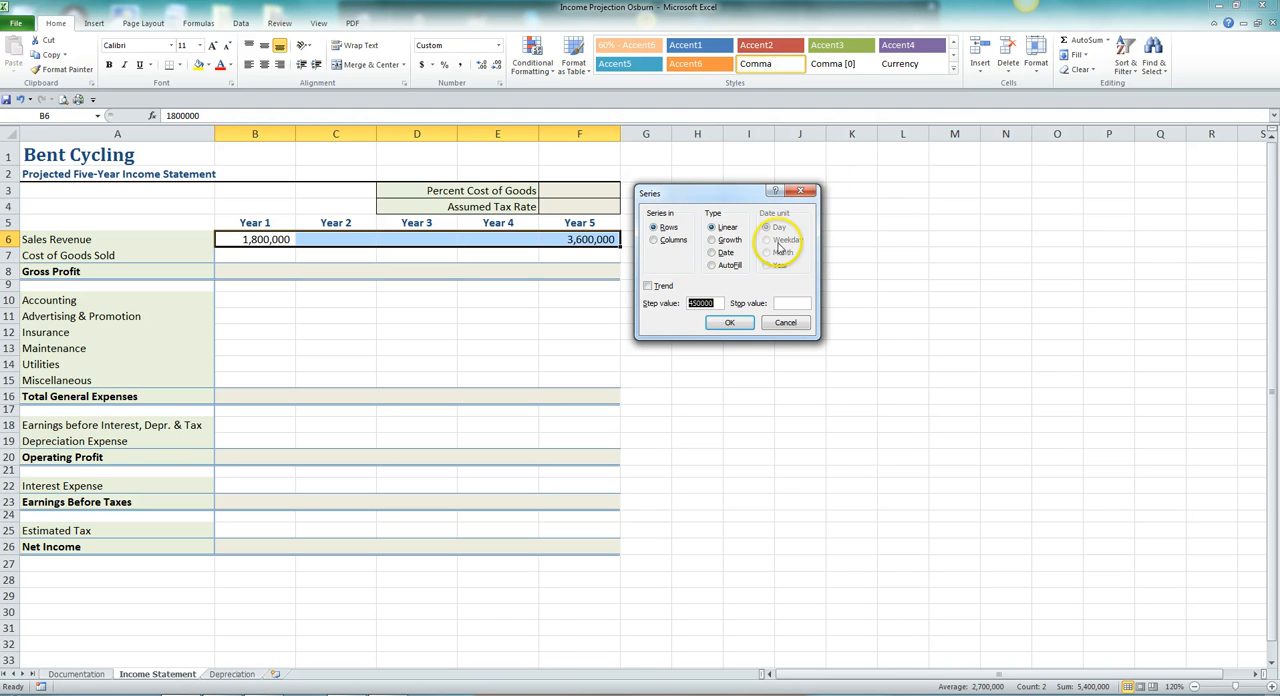
pyautogui.click(712, 241)
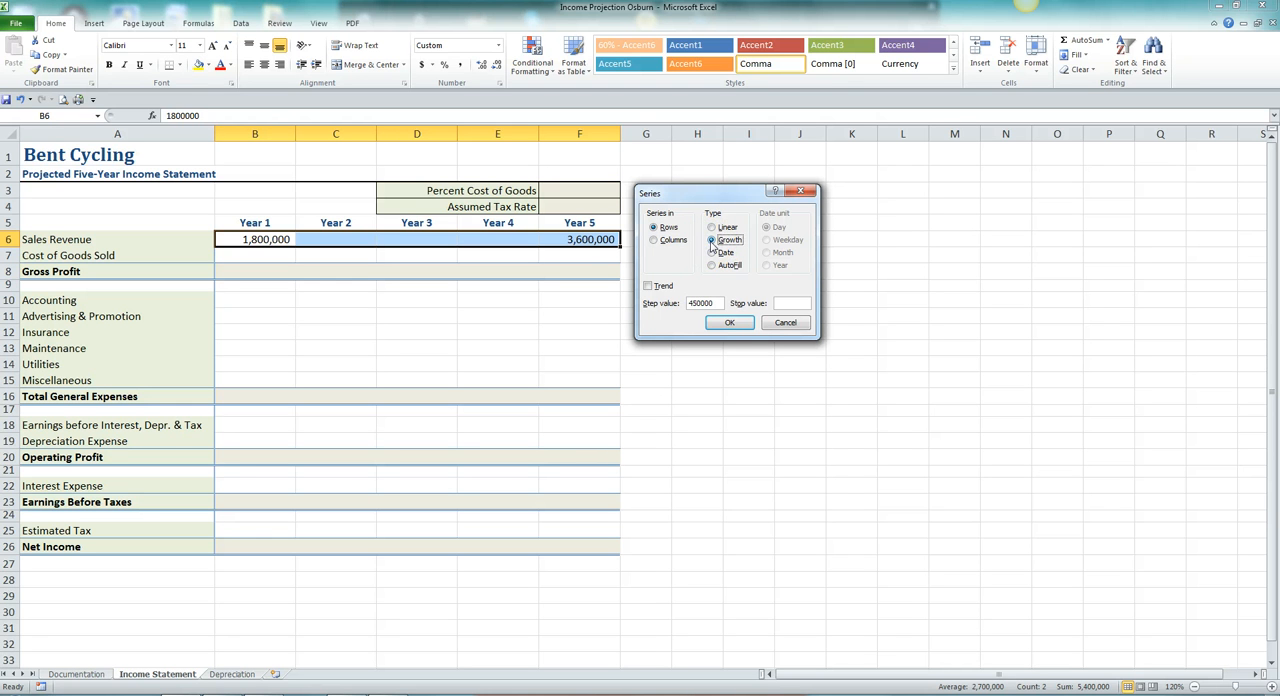
pyautogui.click(648, 286)
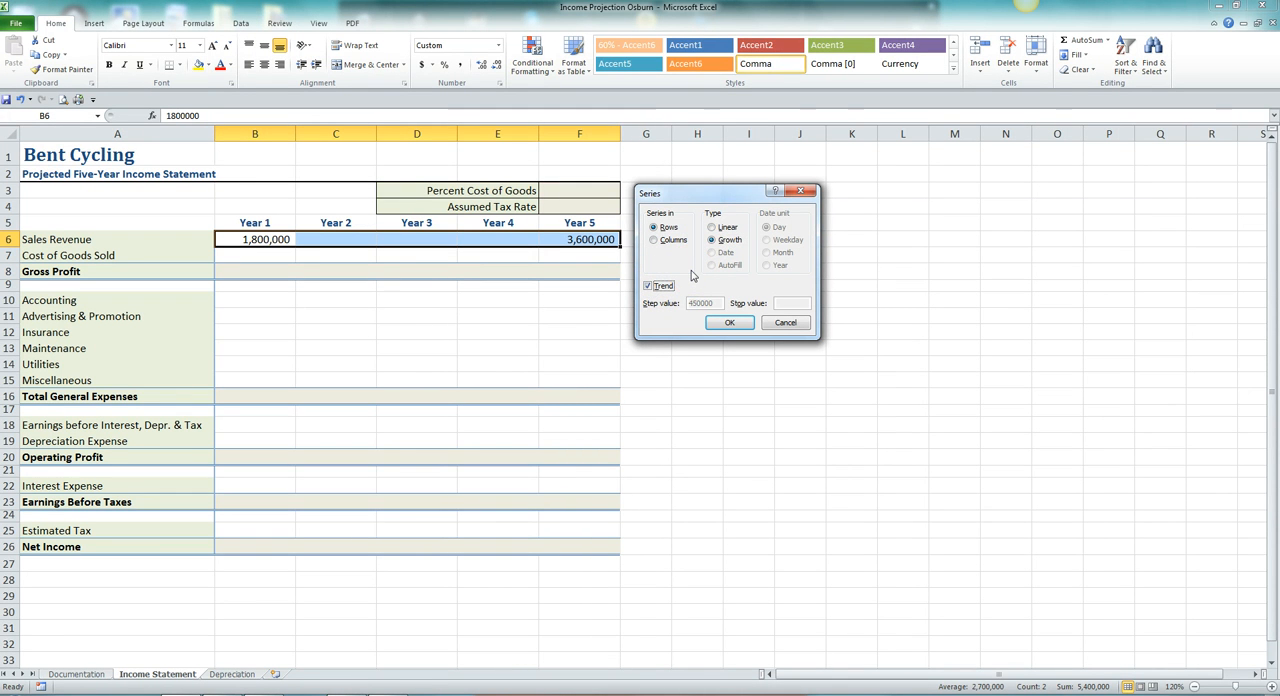
pyautogui.click(735, 323)
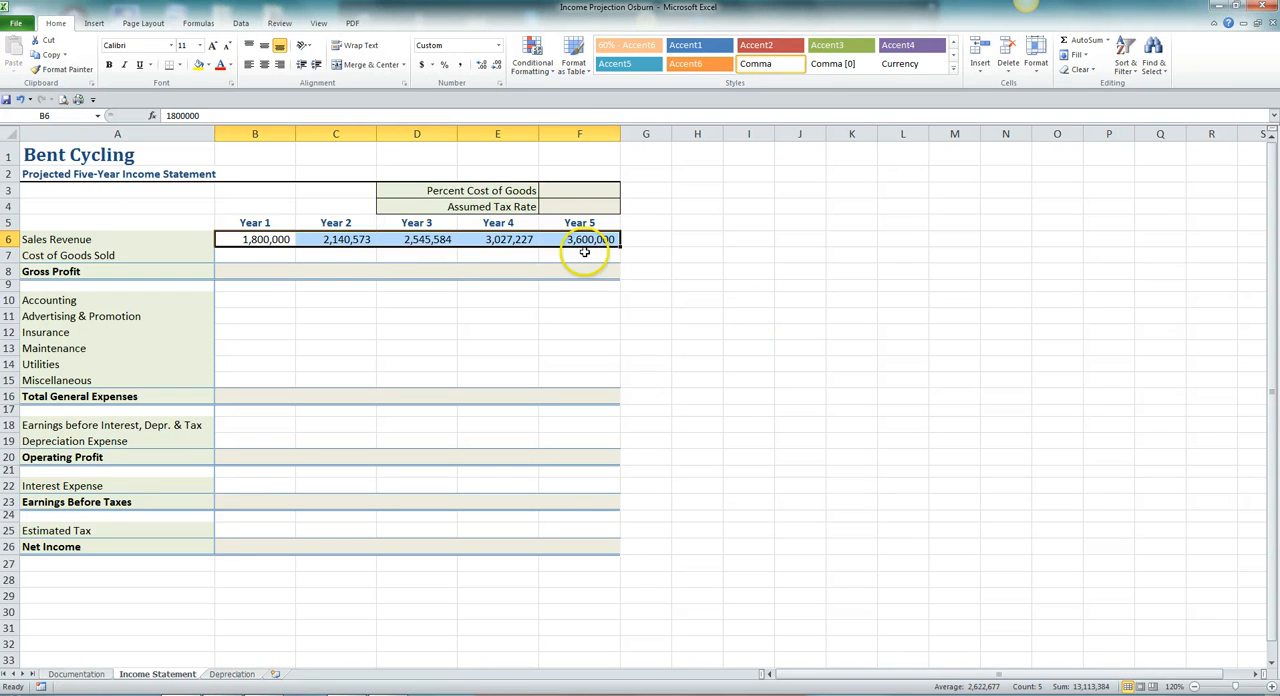
# Set the Percent Cost of Goods in F3 to 72%.
pyautogui.click(571, 194)
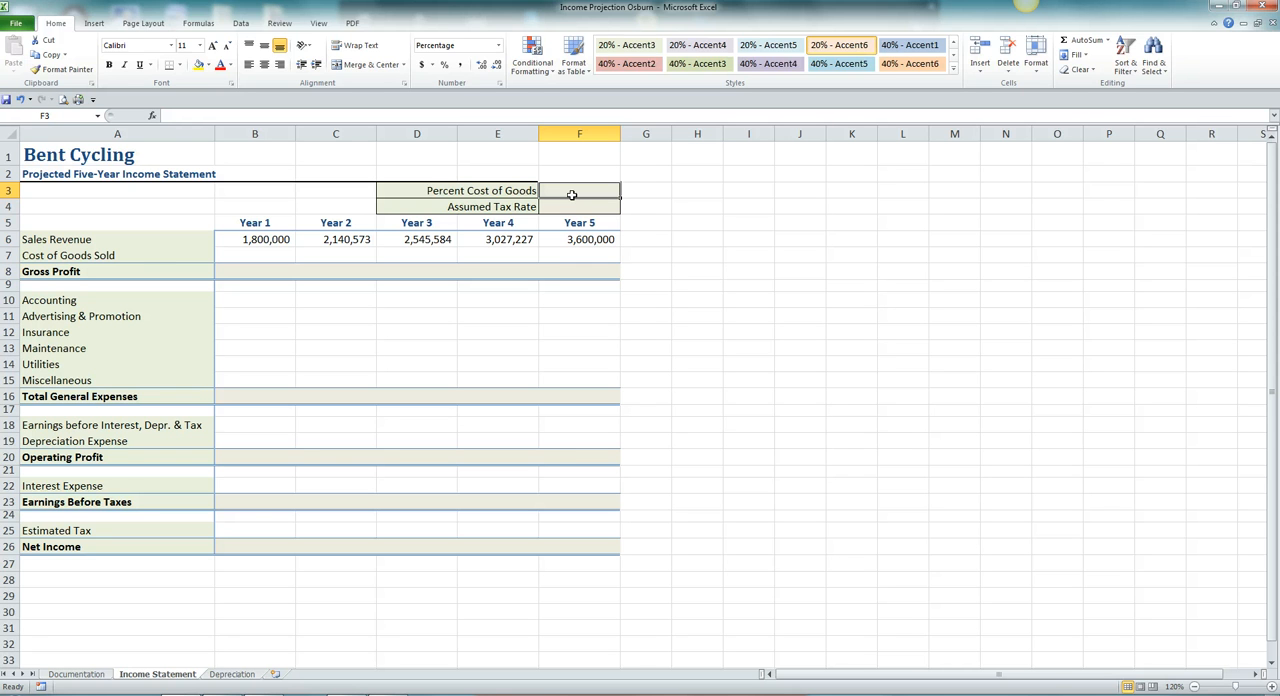
pyautogui.write('72')
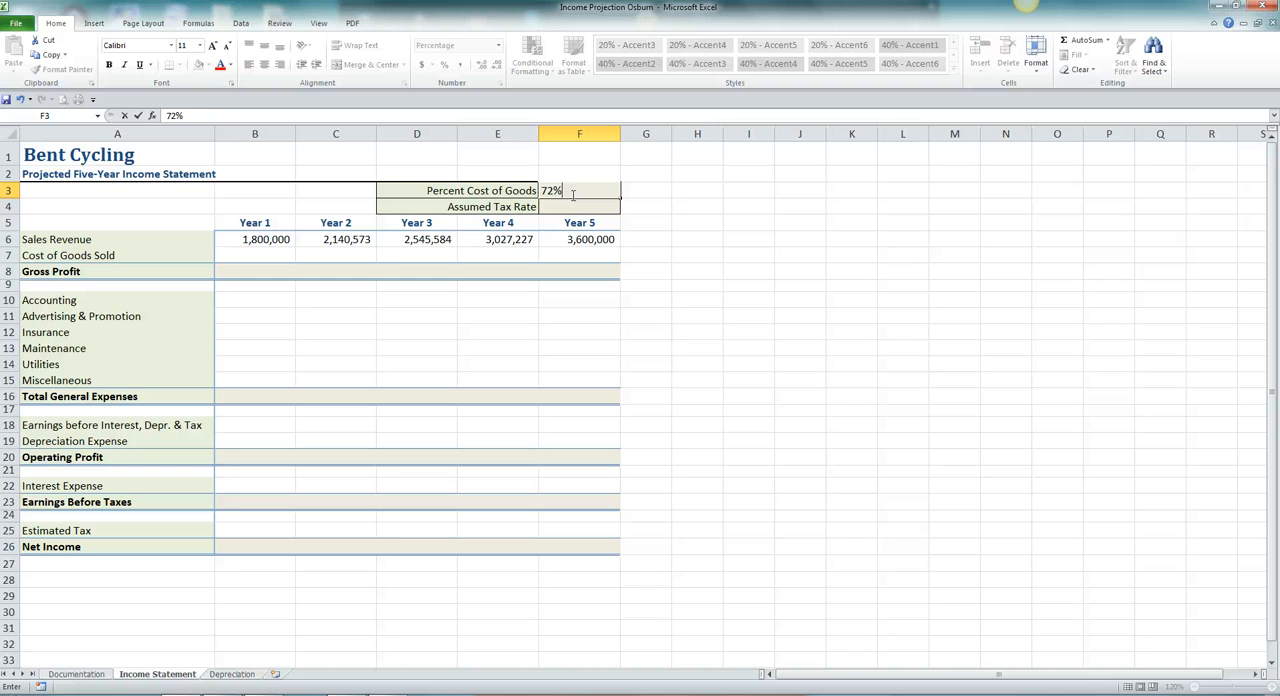
pyautogui.press('Return')
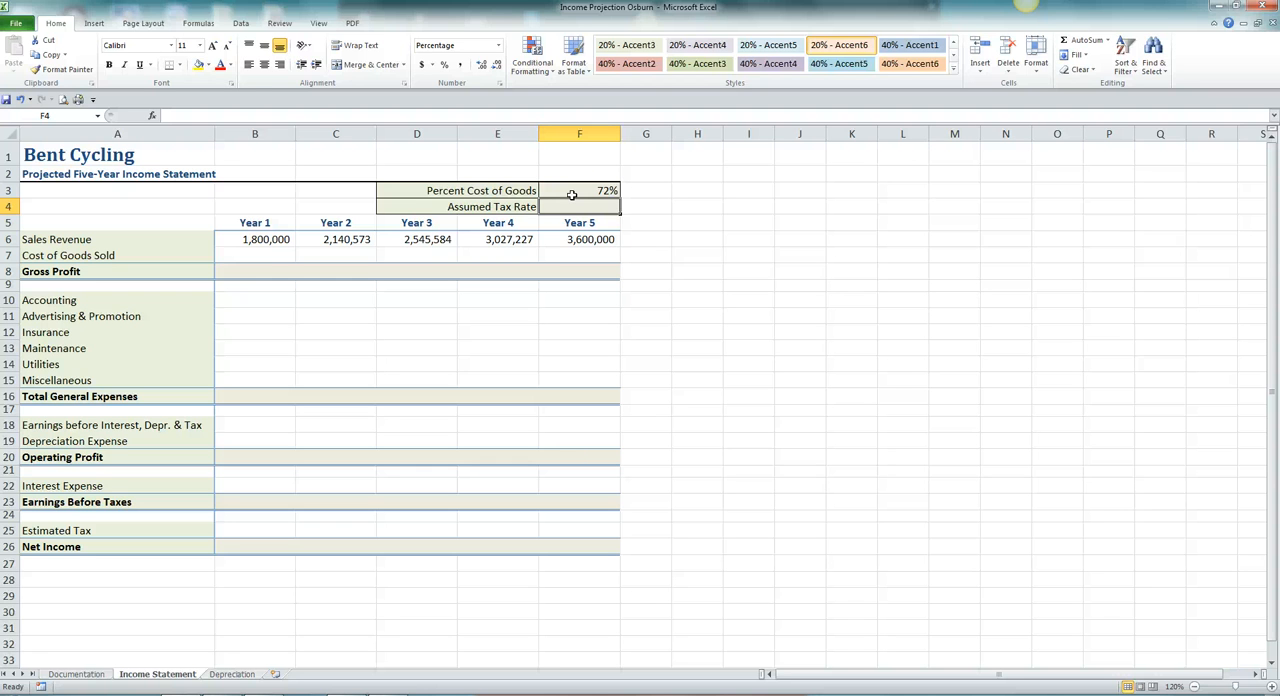
# Calculate the Year 1 cost of goods sold in B7 by multiplying B6 by an absolute reference to F3.
pyautogui.click(260, 258)
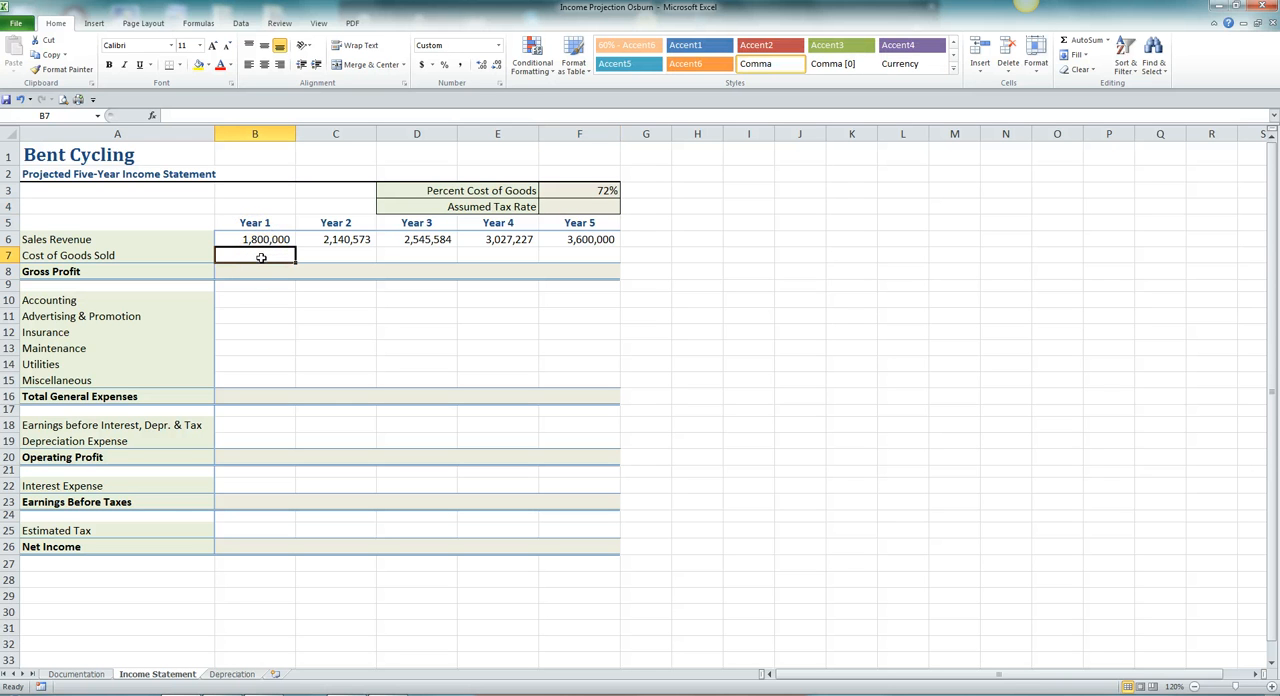
pyautogui.write('=')
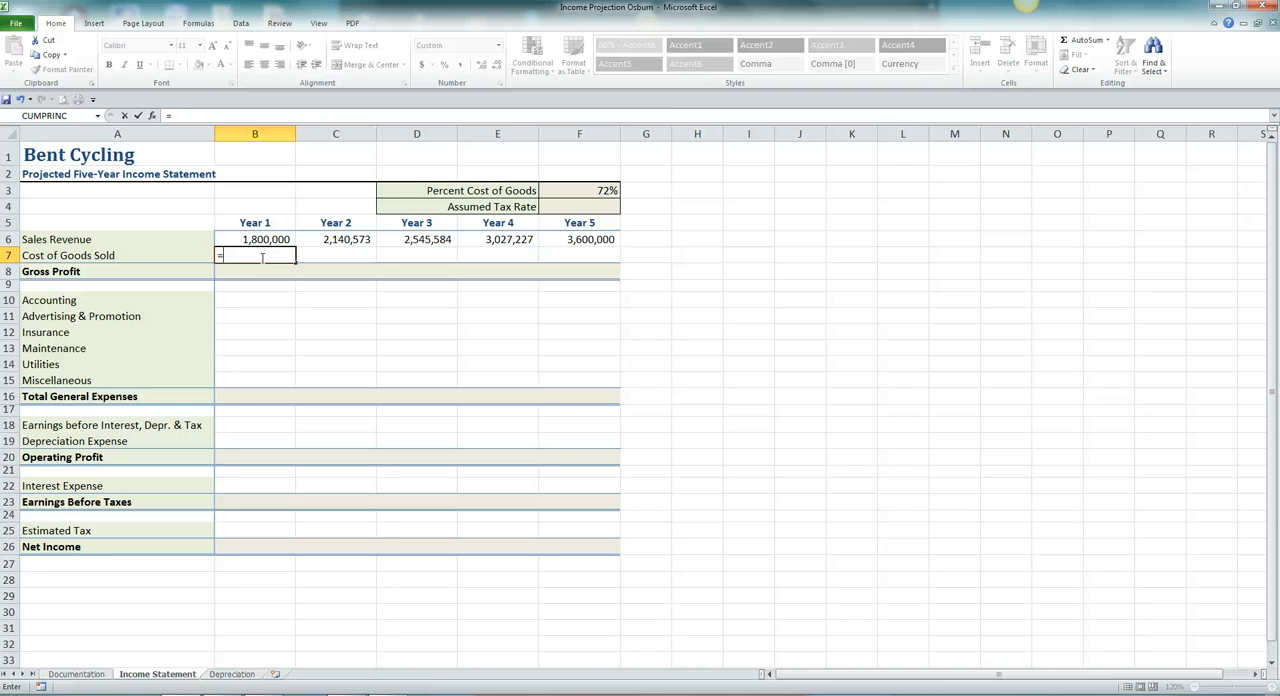
pyautogui.click(243, 237)
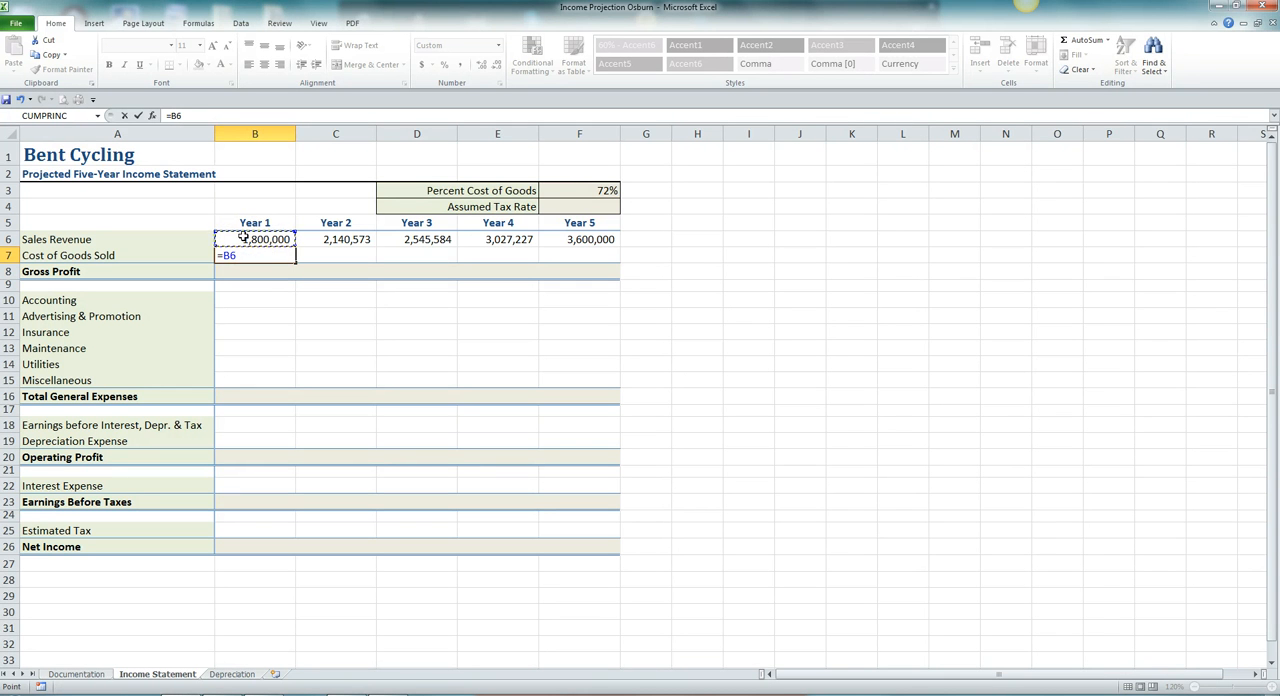
pyautogui.write('*')
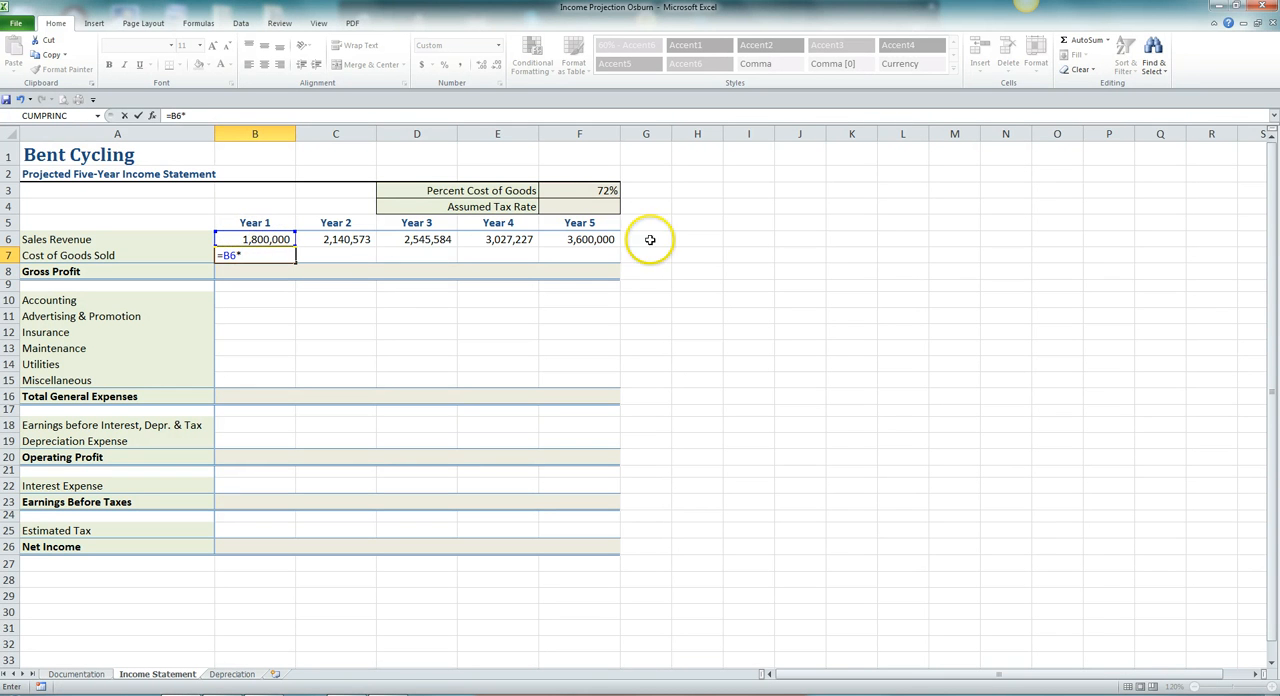
pyautogui.click(592, 191)
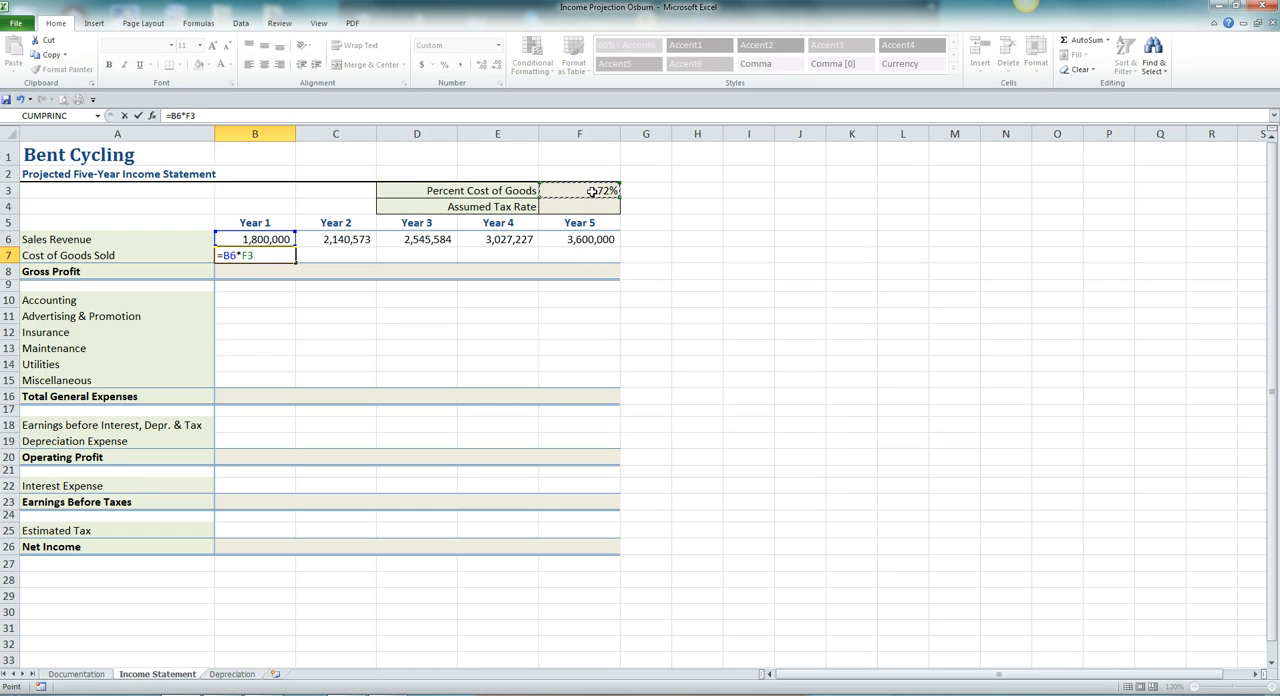
pyautogui.press('F4')
pyautogui.press('Return')
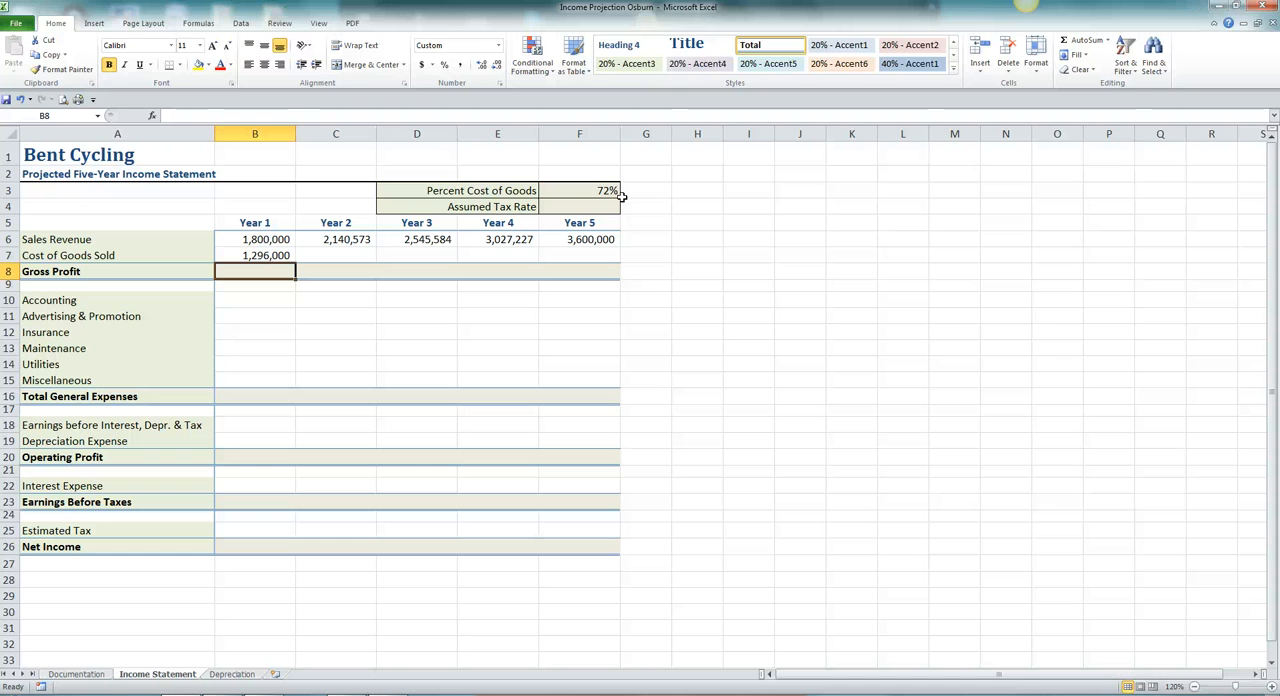
# Calculate the Year 1 gross profit in B8 by subtracting cost of goods sold (B7) from sales revenue (B6).
pyautogui.write('=')
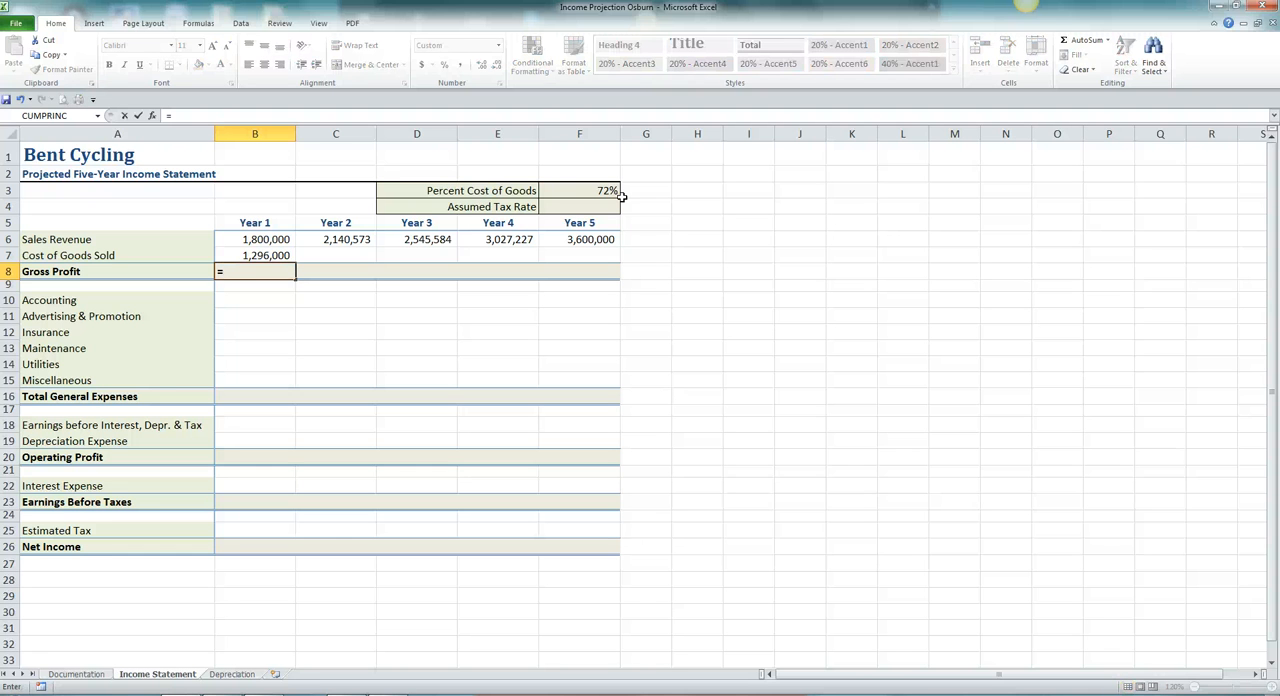
pyautogui.click(250, 239)
pyautogui.write('-')
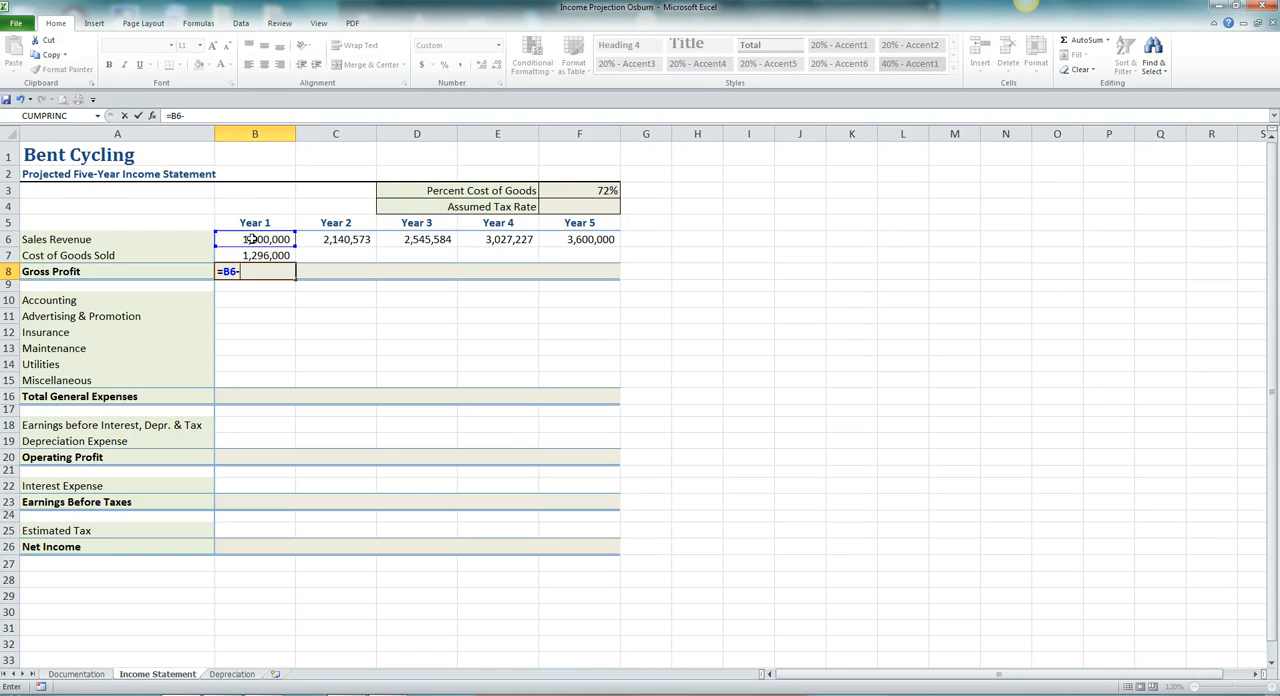
pyautogui.click(263, 255)
pyautogui.press('Tab')
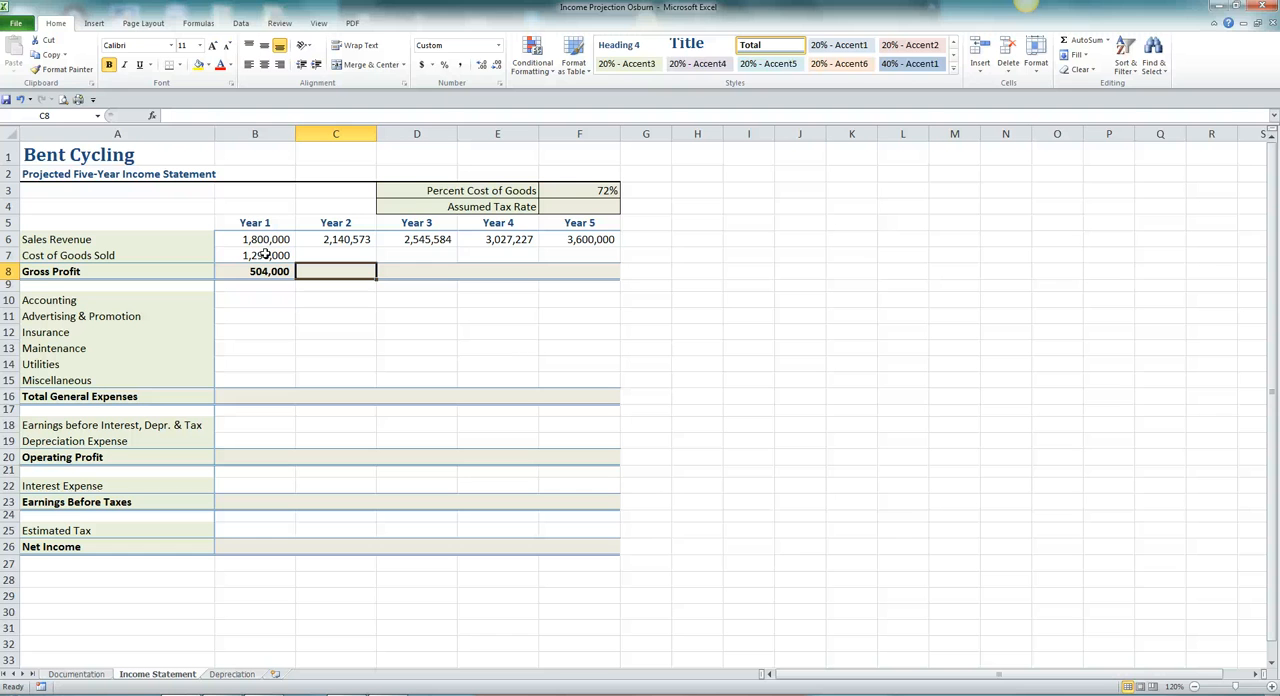
# Fill the Year 1 cost of goods sold and gross profit formulas in B7:B8 across to Year 5 in column F, and save the workbook.
pyautogui.click(265, 255)
pyautogui.moveTo(268, 255); pyautogui.dragTo(273, 270)
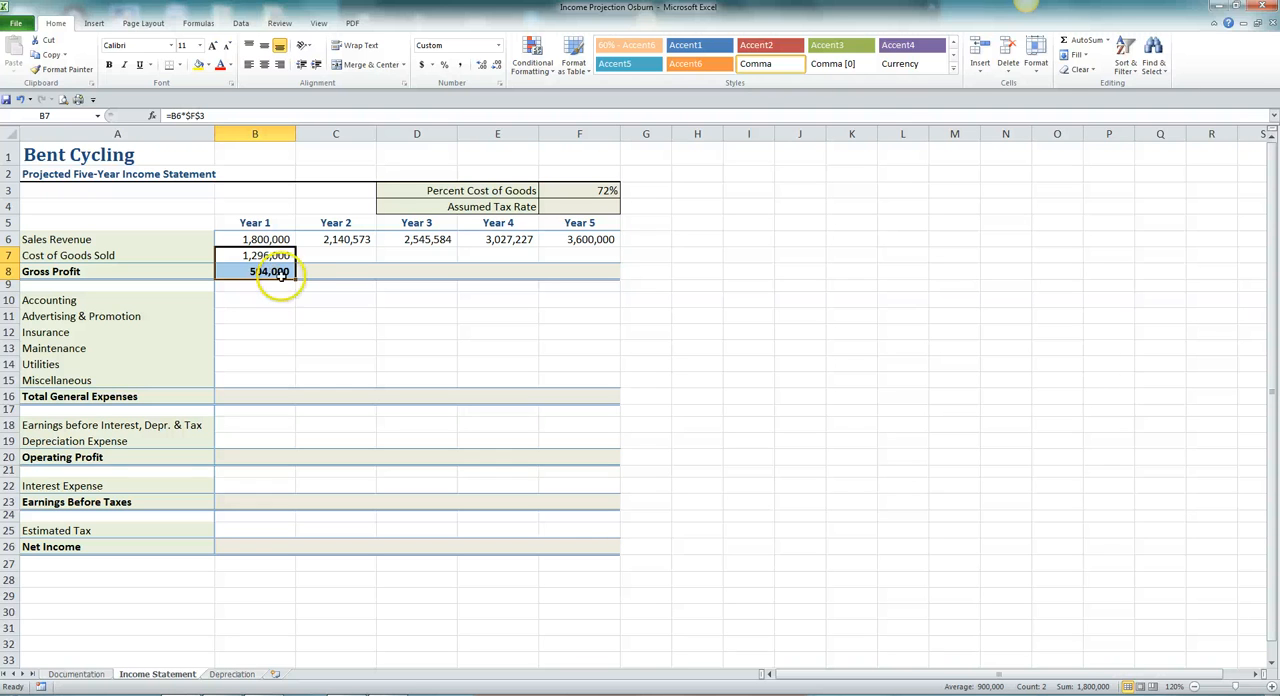
pyautogui.moveTo(294, 280); pyautogui.dragTo(590, 271)
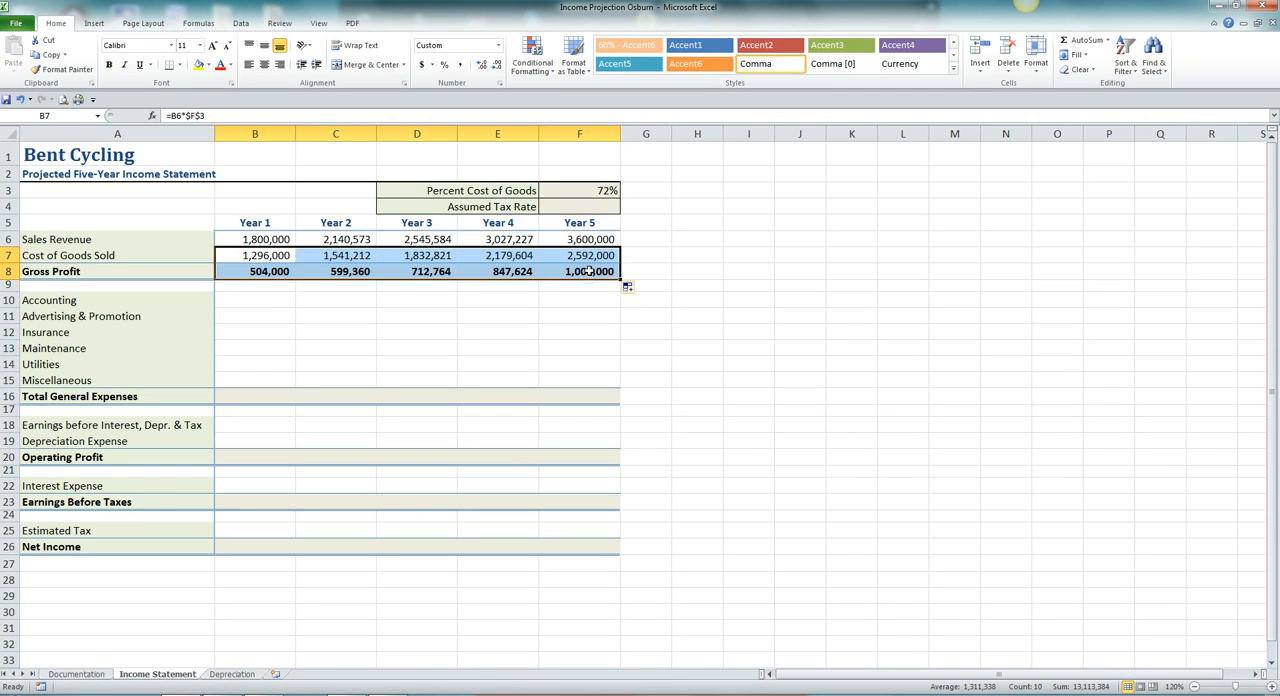
pyautogui.click(652, 275)
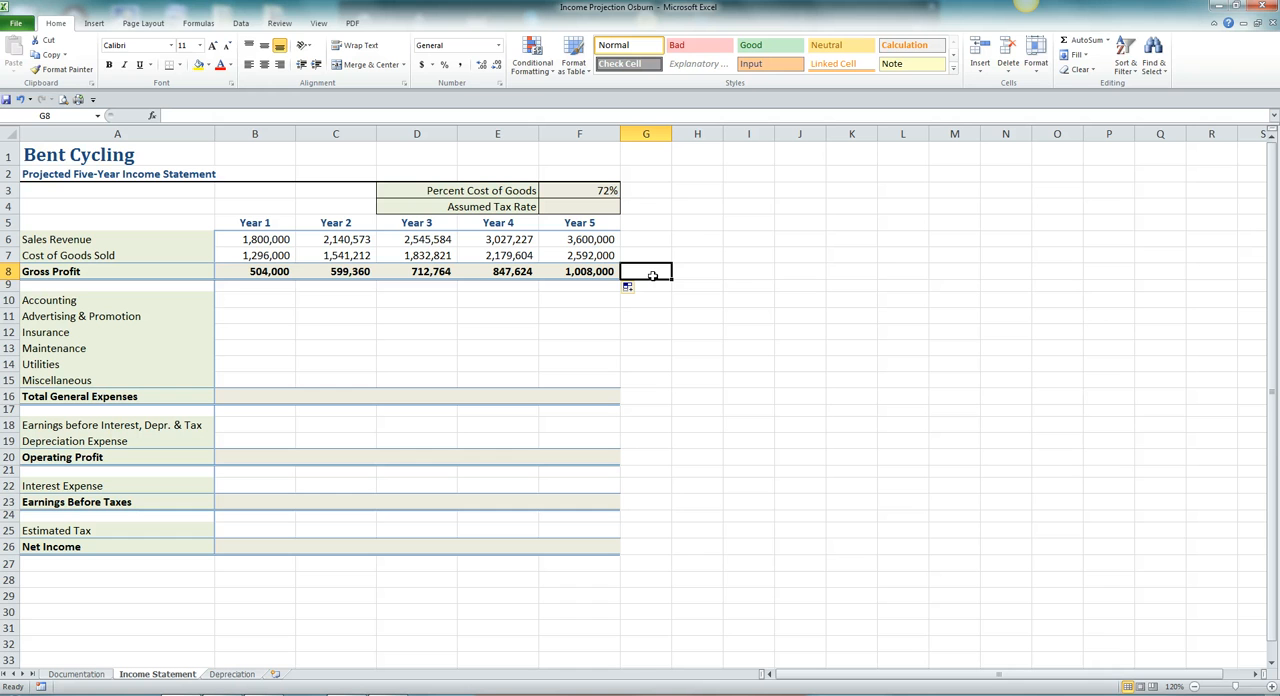
pyautogui.click(7, 102)
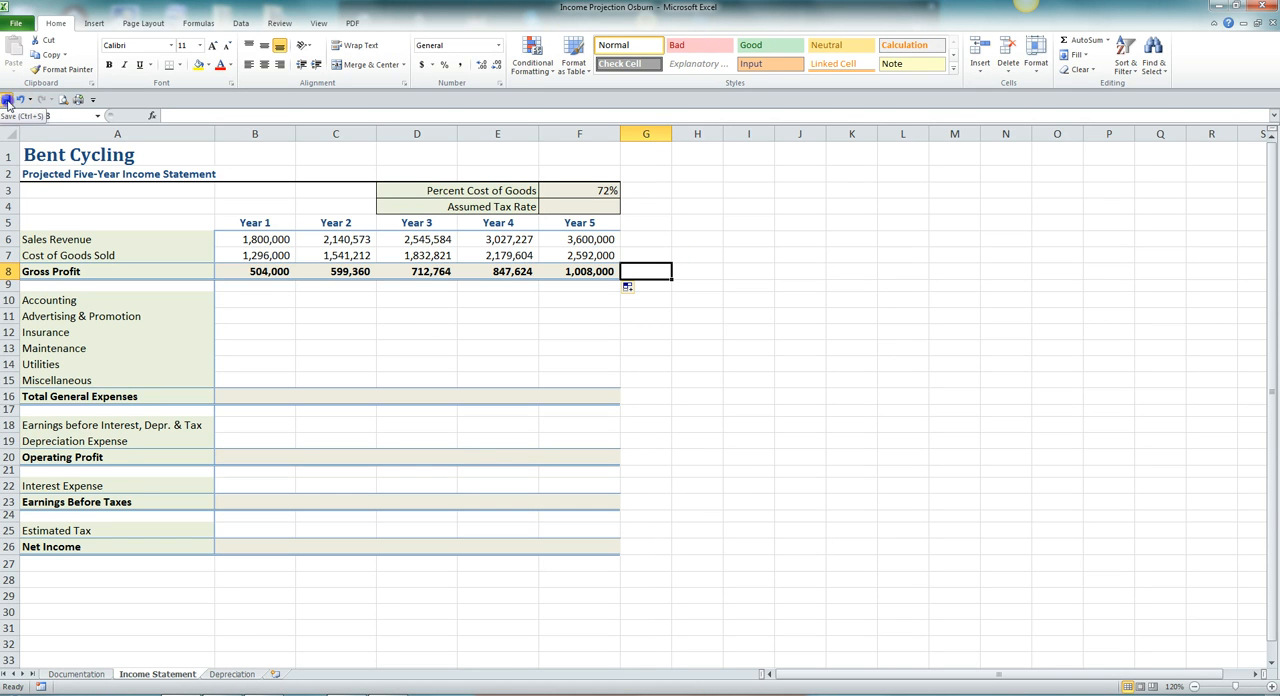